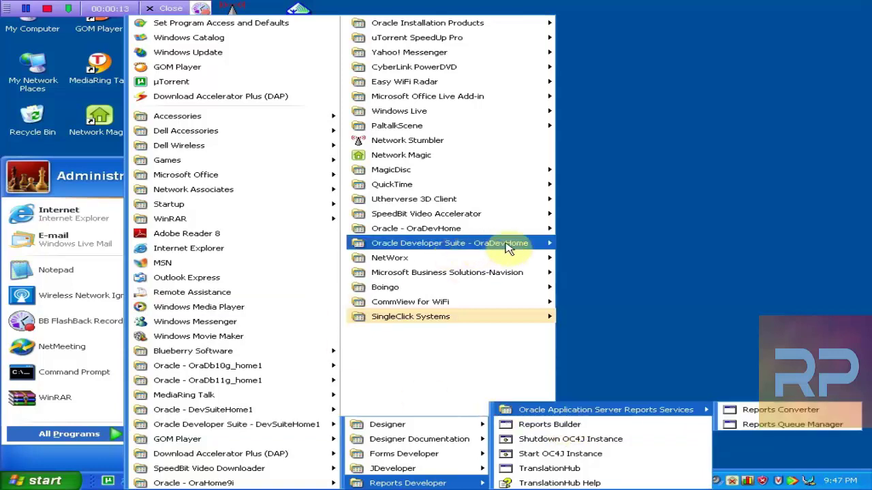
Launch Reports Builder from the Reports Developer group of the Oracle Developer Suite - OraDevHome installation.
mouse_move(507, 249)
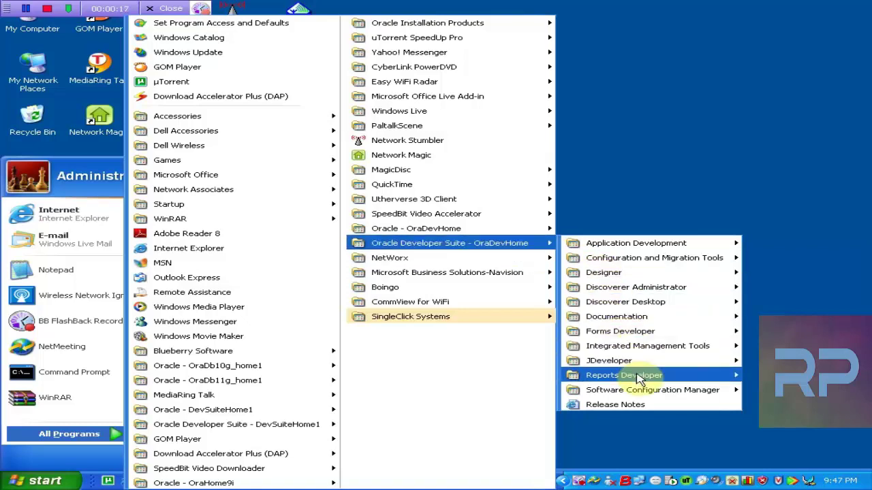
mouse_move(639, 380)
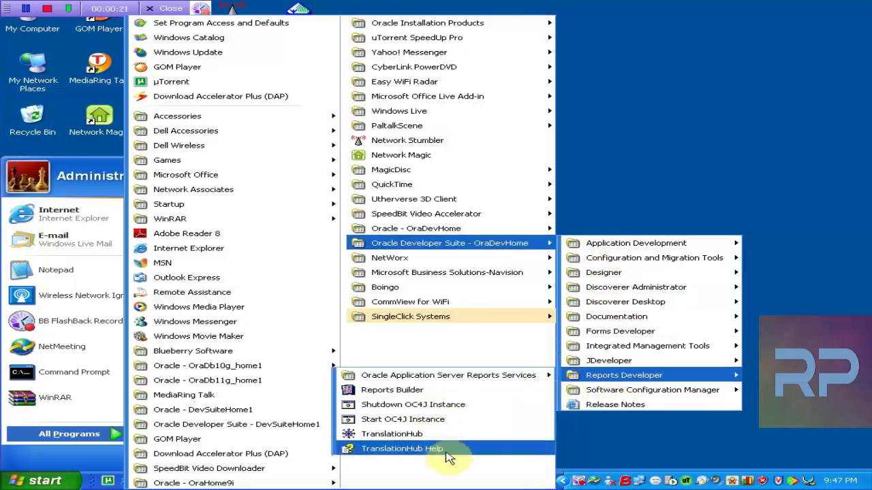
click(479, 392)
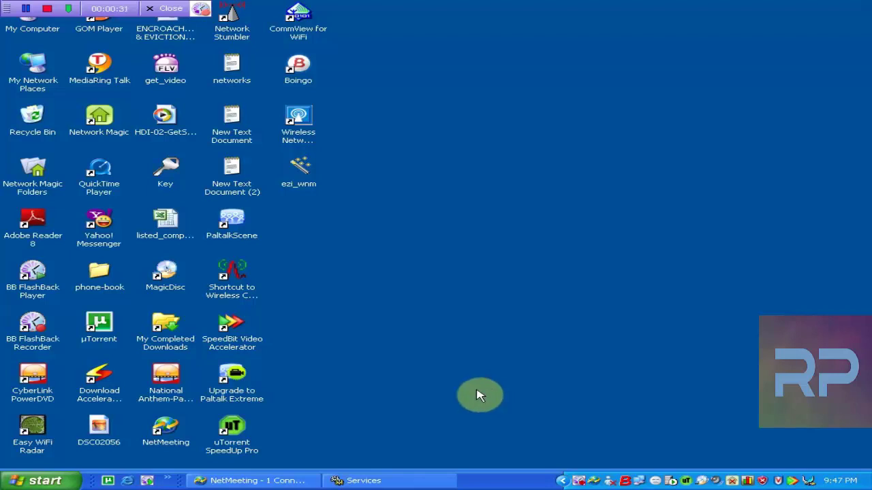
Switch to the Services window and check the status of the Oracle database and listener services.
click(289, 479)
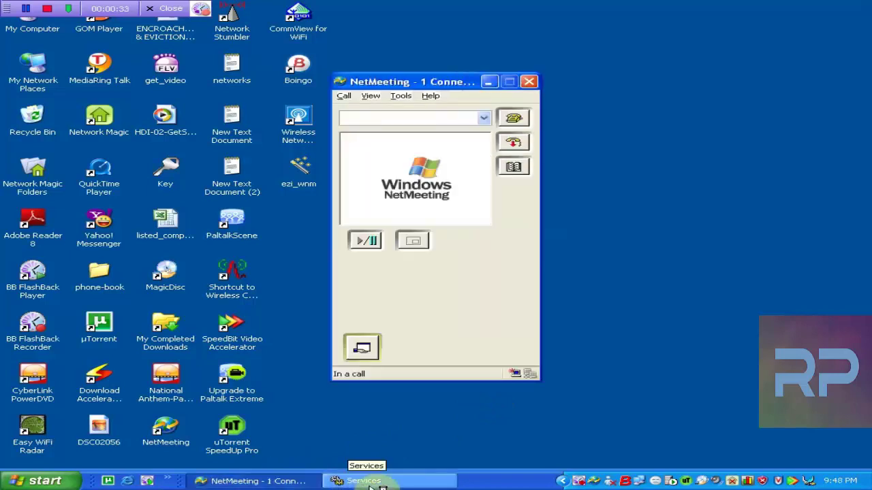
click(356, 481)
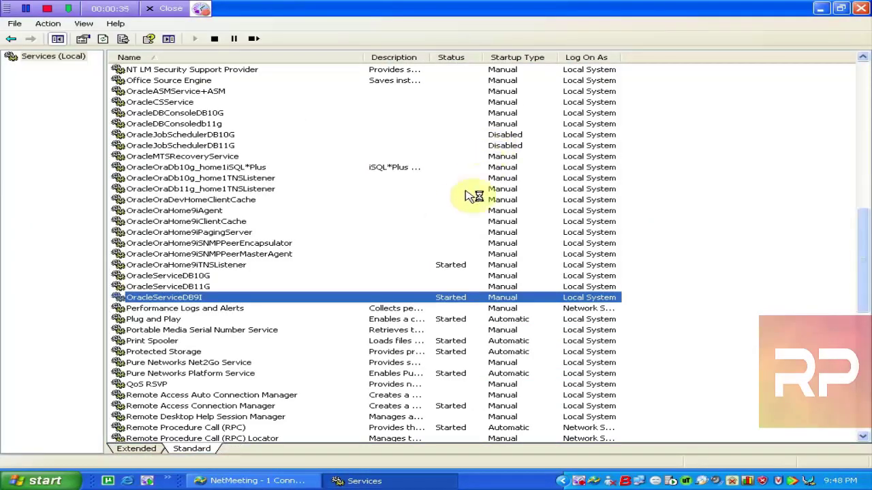
click(823, 10)
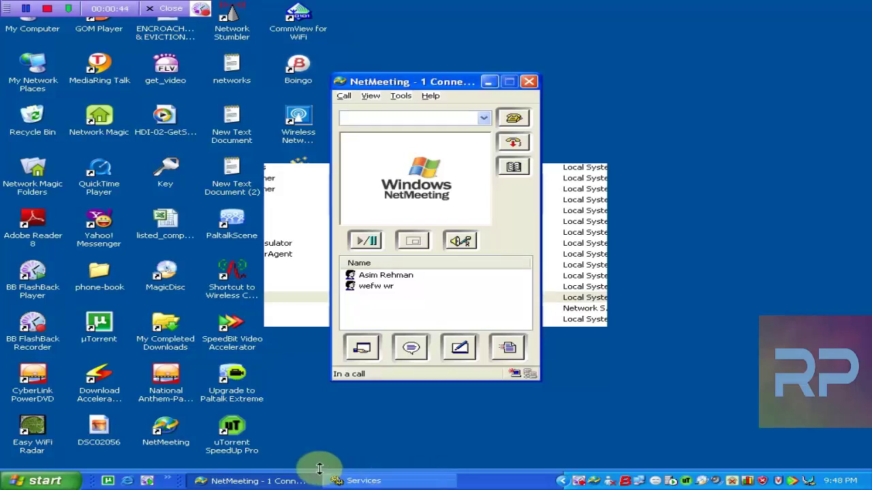
click(393, 485)
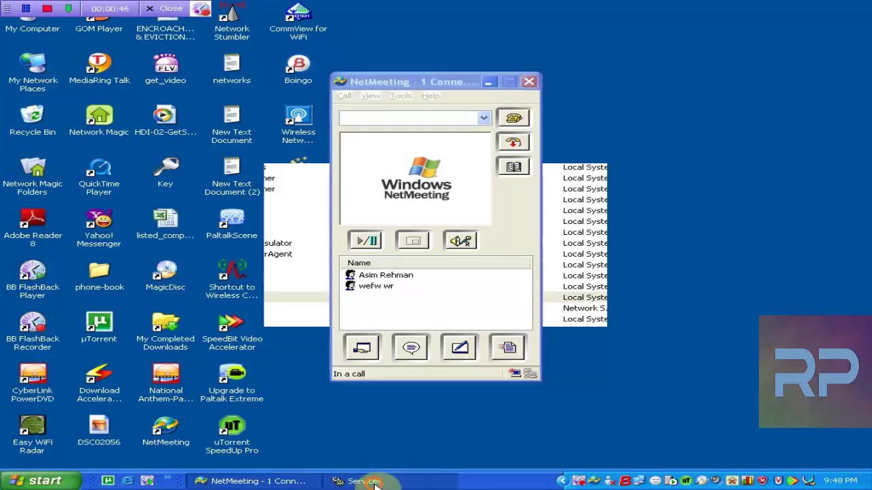
click(289, 485)
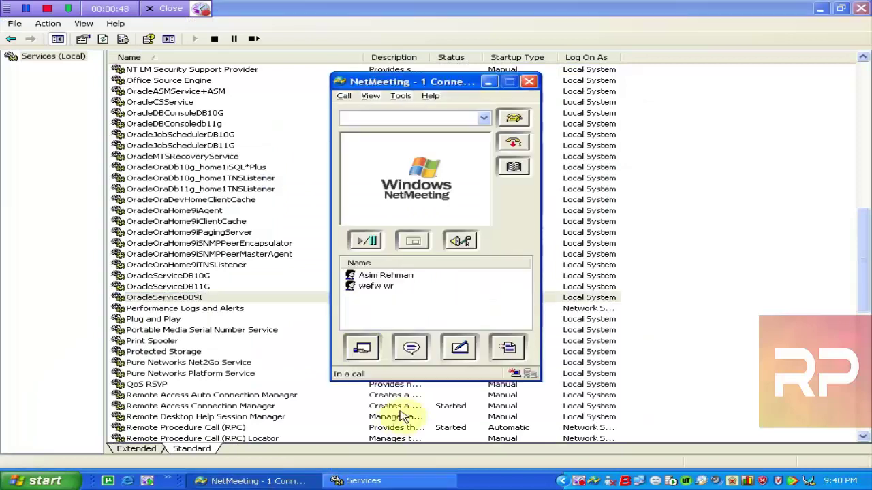
click(488, 82)
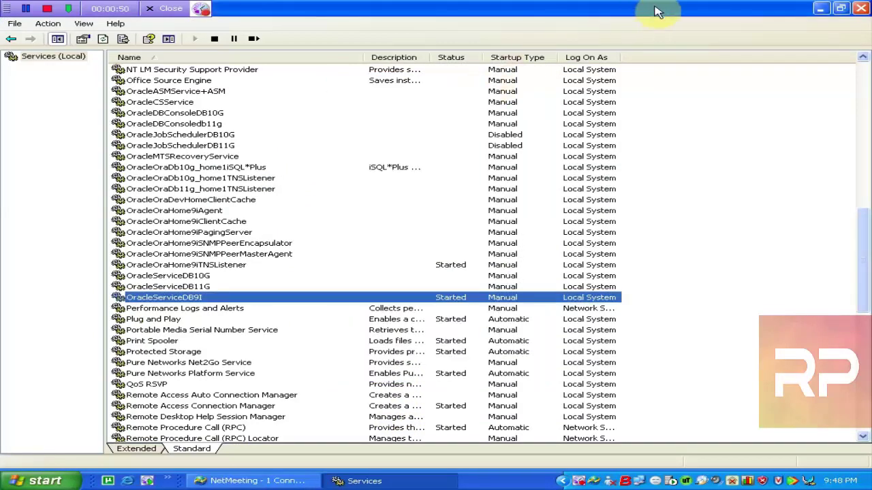
click(820, 10)
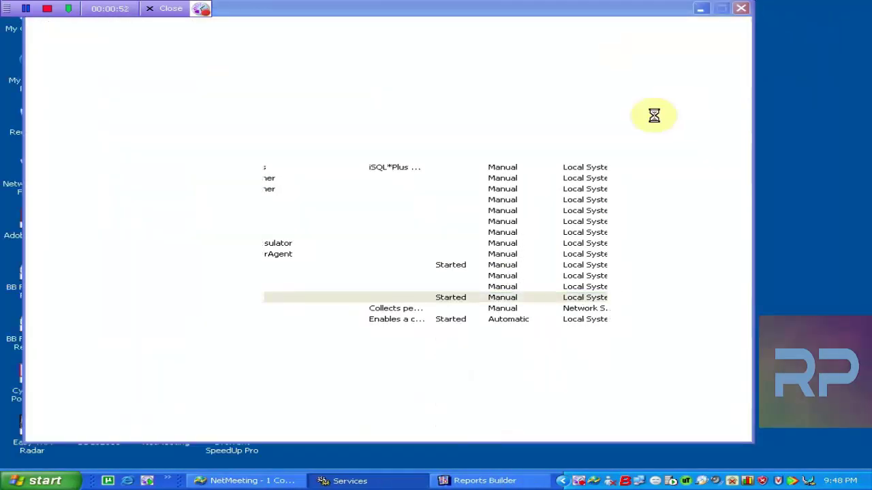
click(475, 482)
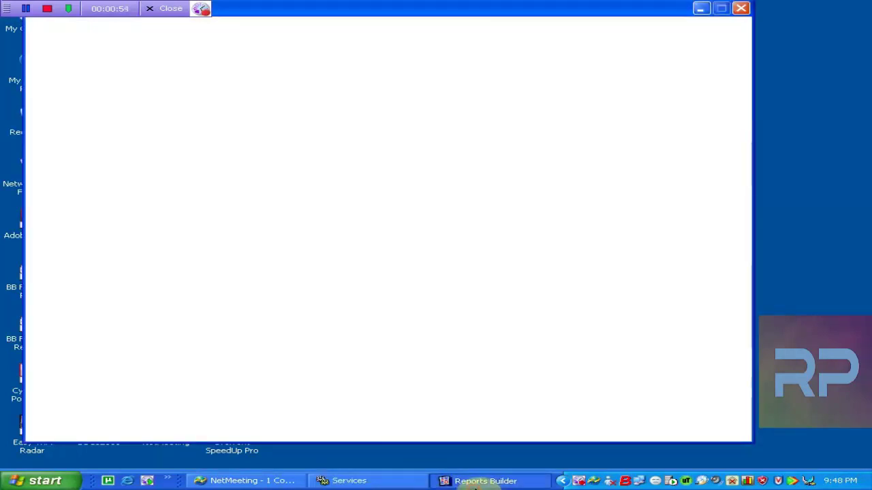
click(702, 10)
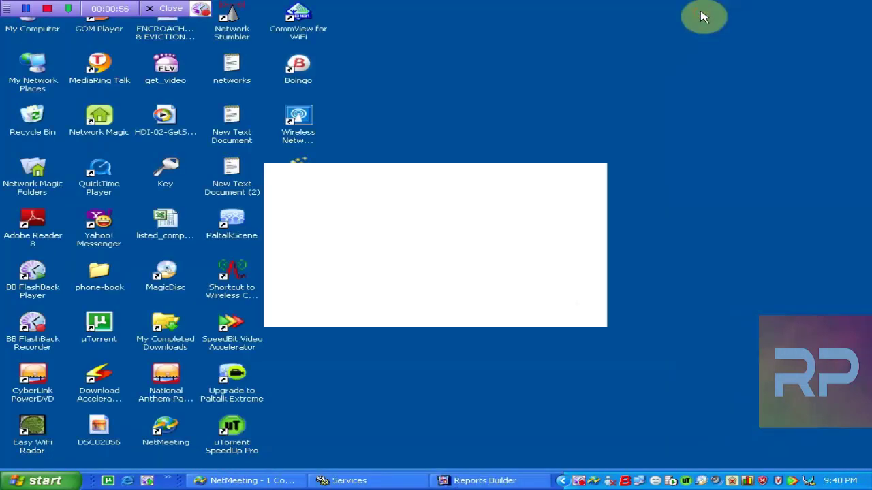
click(345, 481)
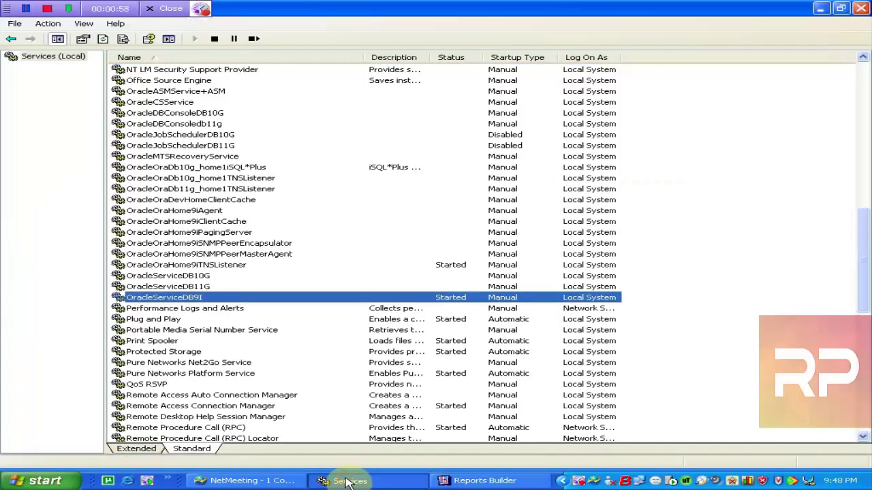
click(468, 482)
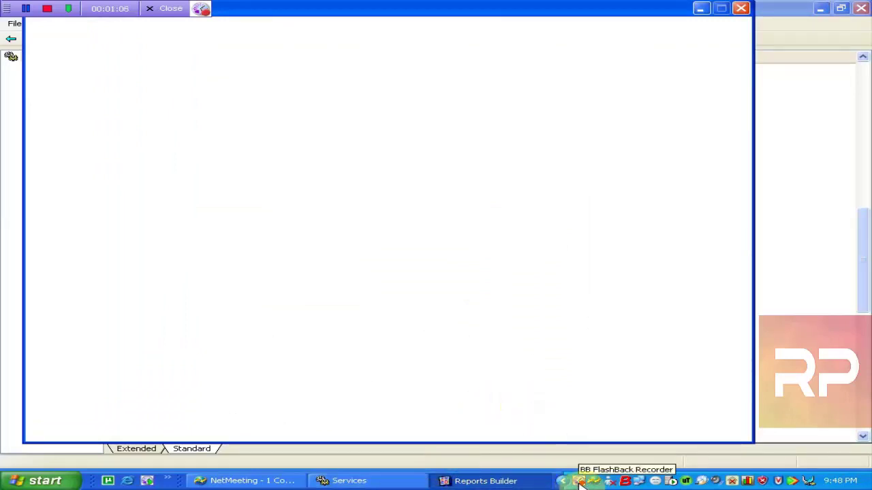
click(273, 481)
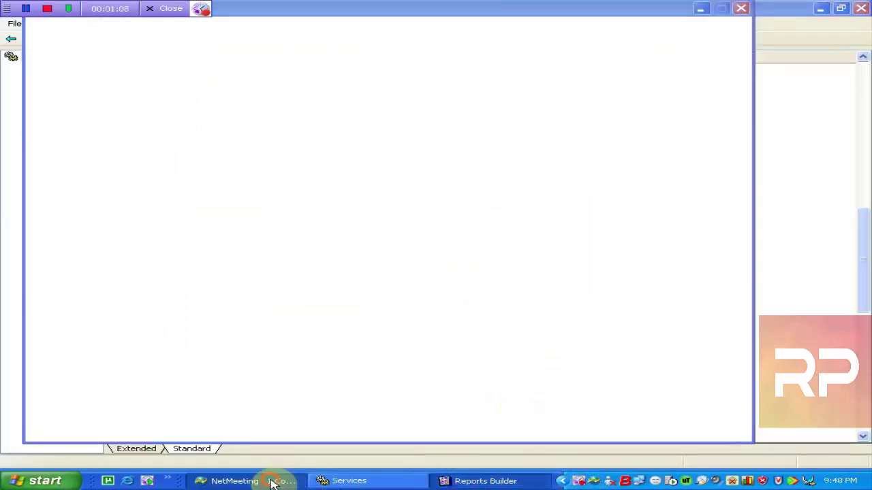
Refresh the Windows services list, and minimize the Services and NetMeeting windows to uncover Reports Builder.
click(349, 481)
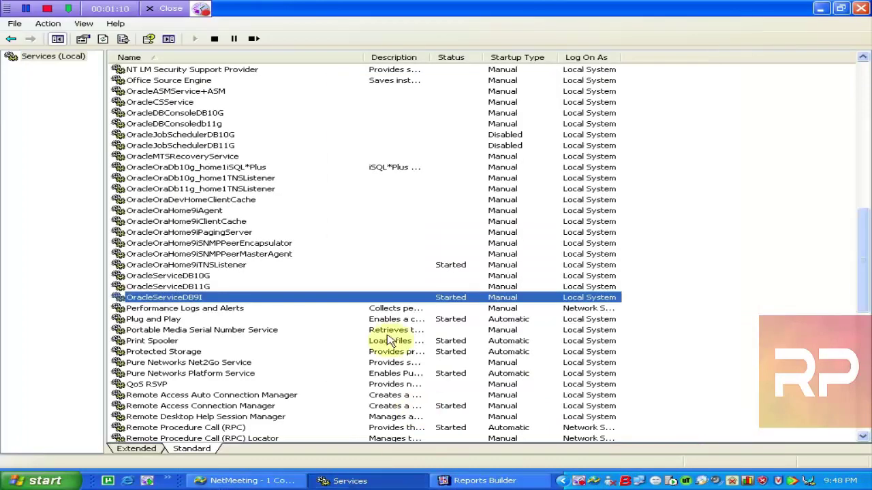
click(103, 39)
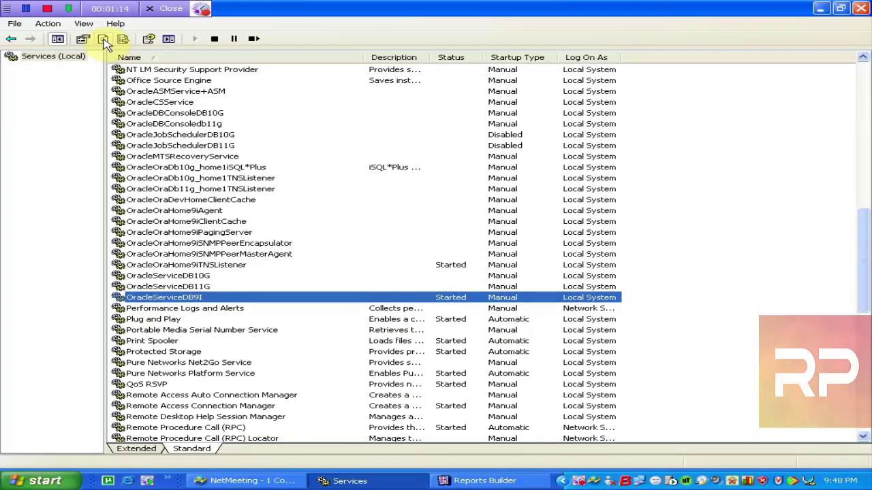
click(822, 12)
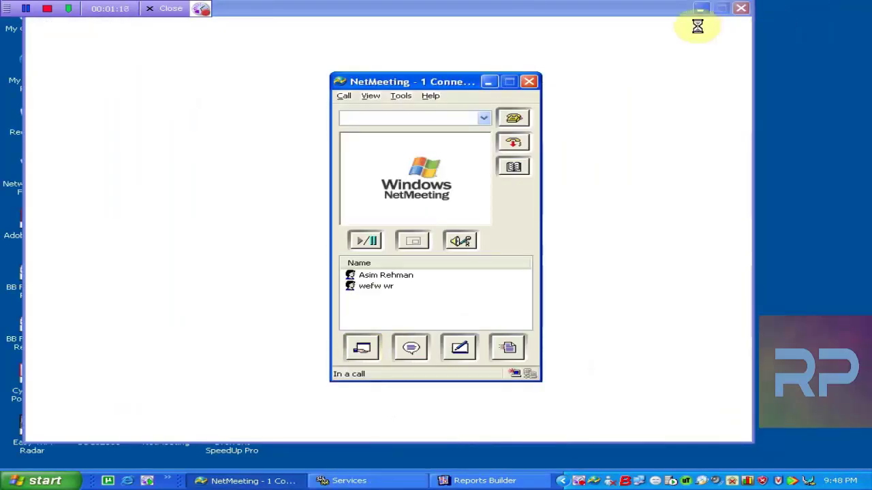
click(489, 83)
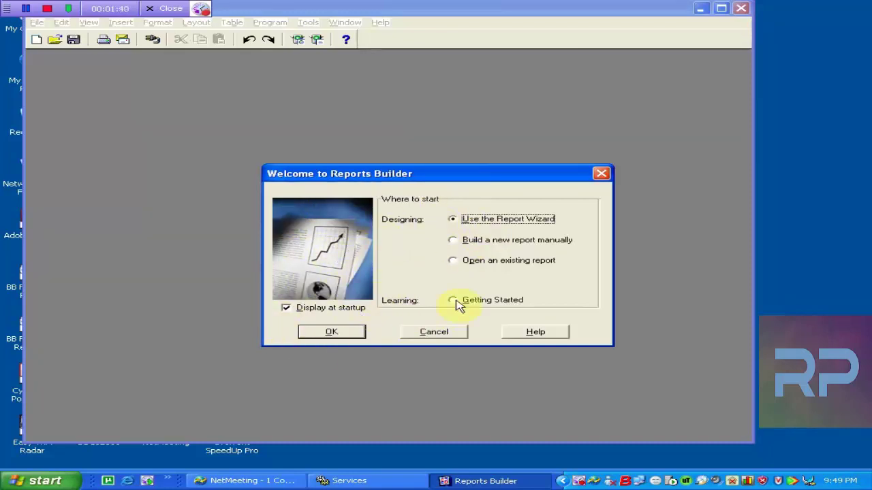
Start designing a report with the Report Wizard and proceed past its welcome page to the layout type choice.
click(473, 247)
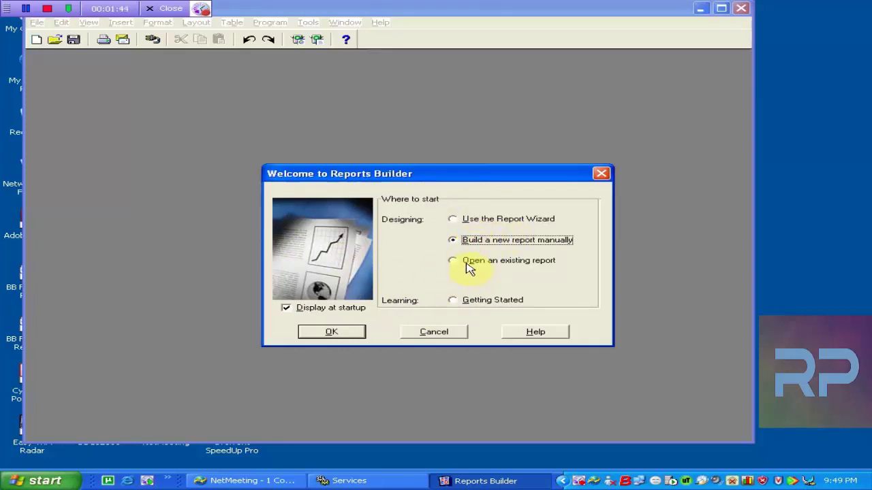
click(469, 269)
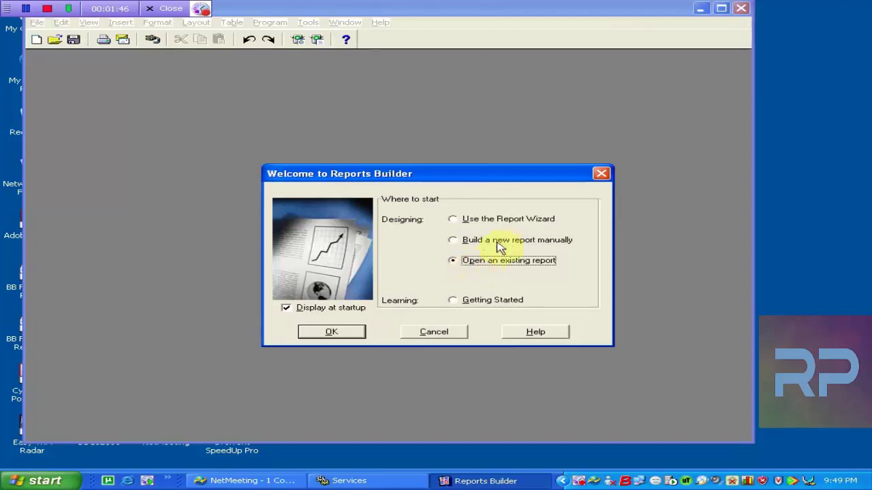
click(513, 225)
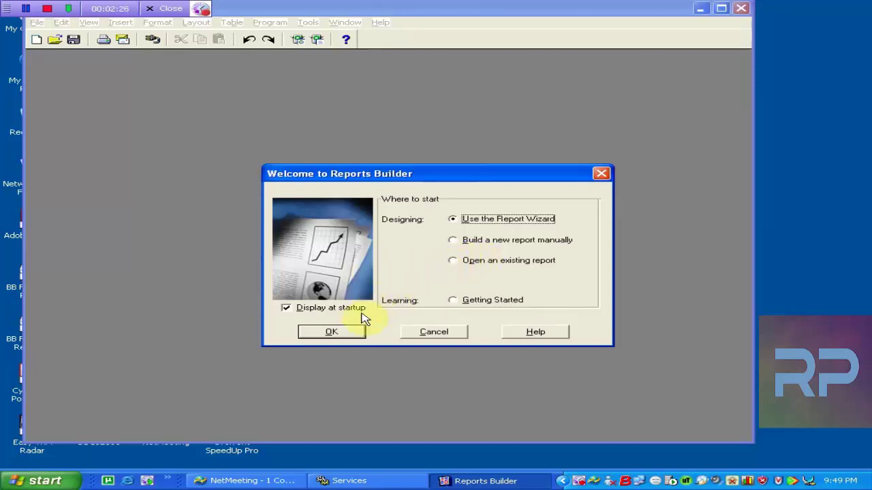
click(331, 333)
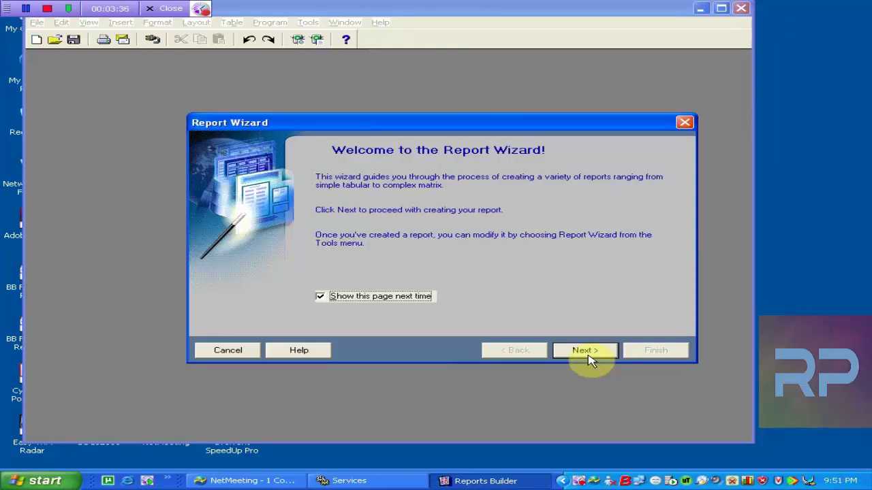
click(586, 353)
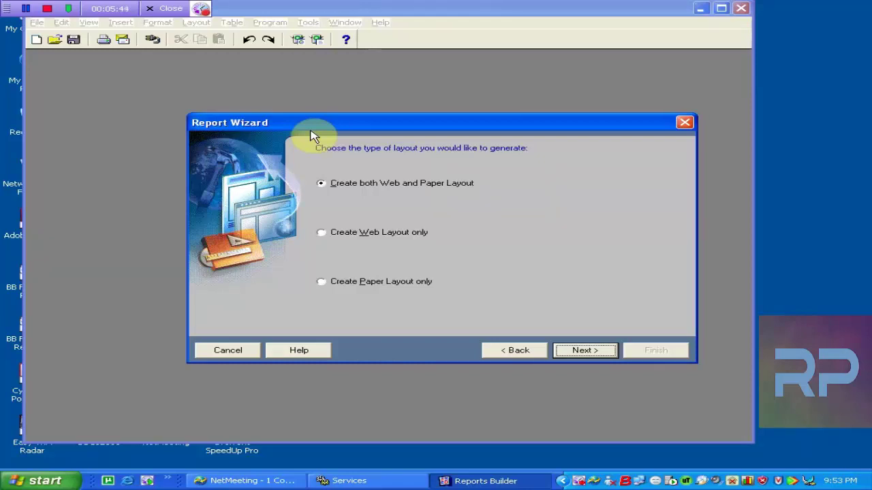
click(321, 235)
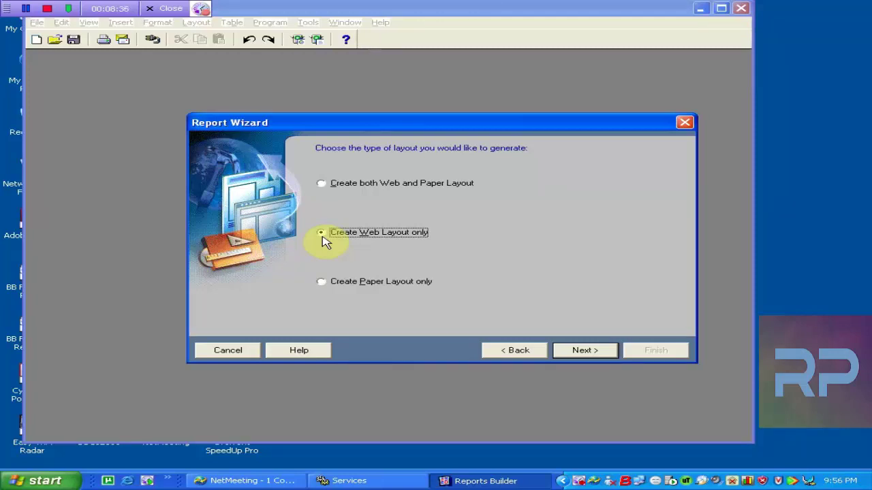
click(327, 188)
click(333, 236)
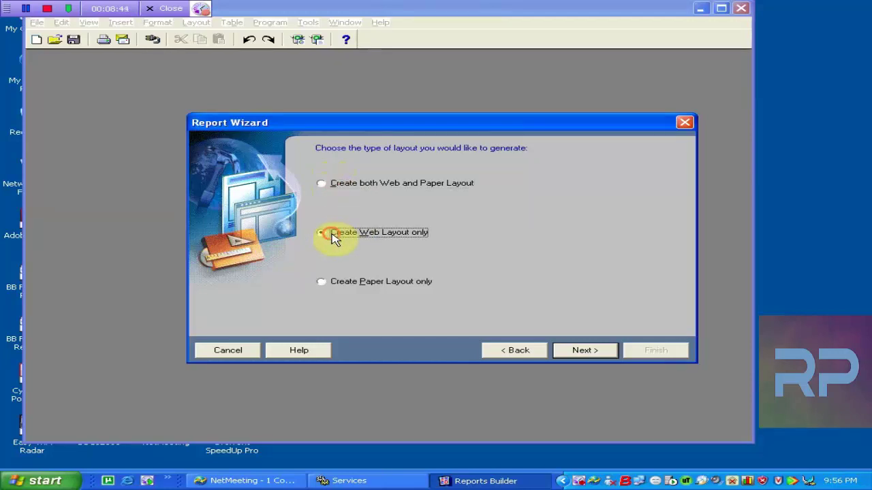
click(340, 185)
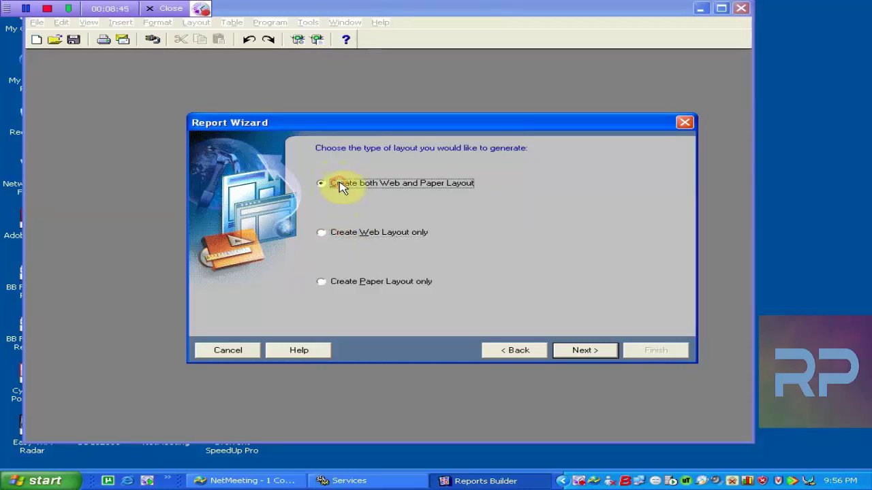
click(337, 237)
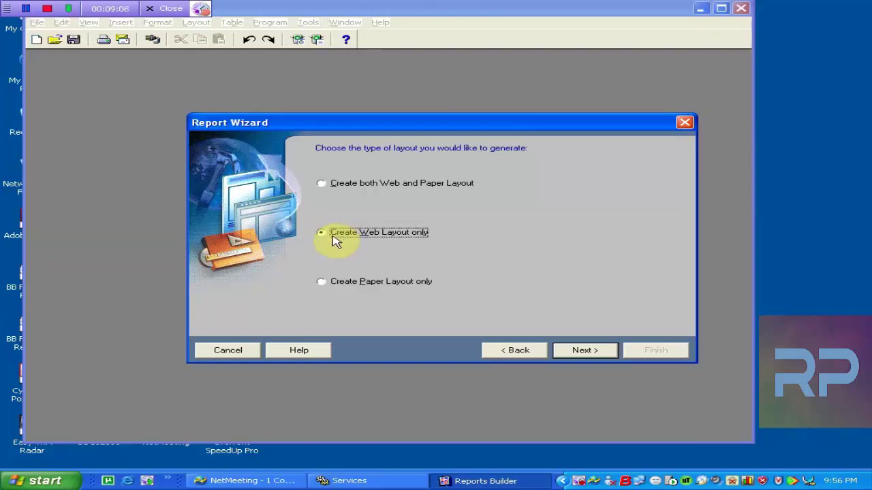
click(338, 281)
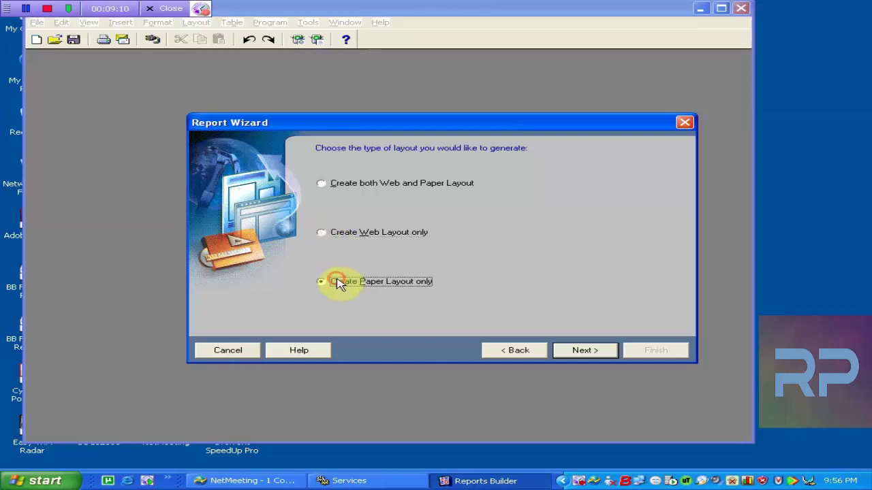
click(370, 186)
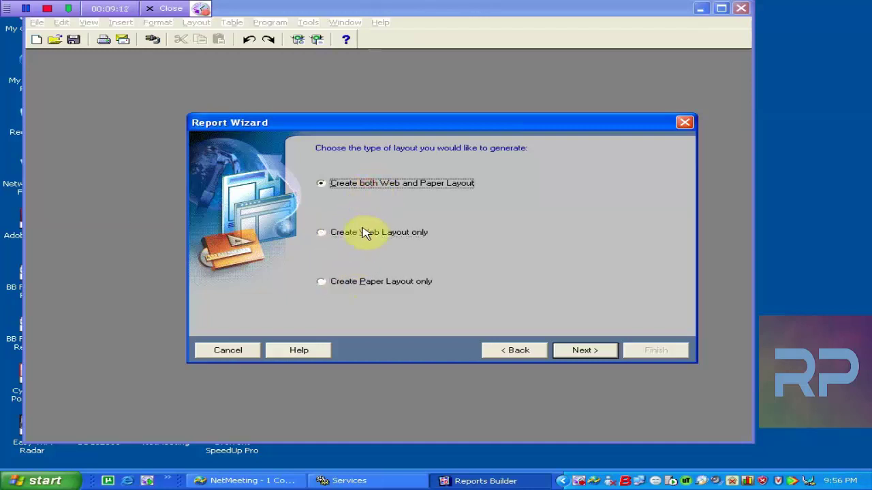
Set the report's layout type to Create Paper Layout only.
click(332, 289)
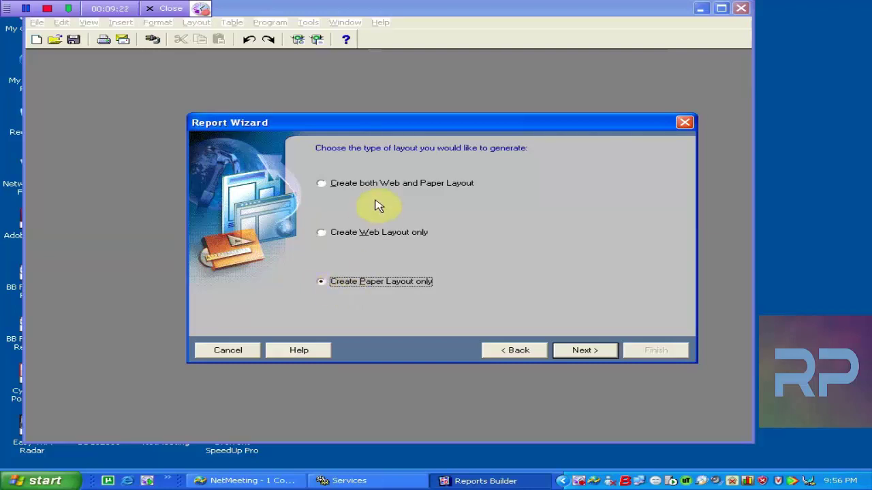
click(360, 232)
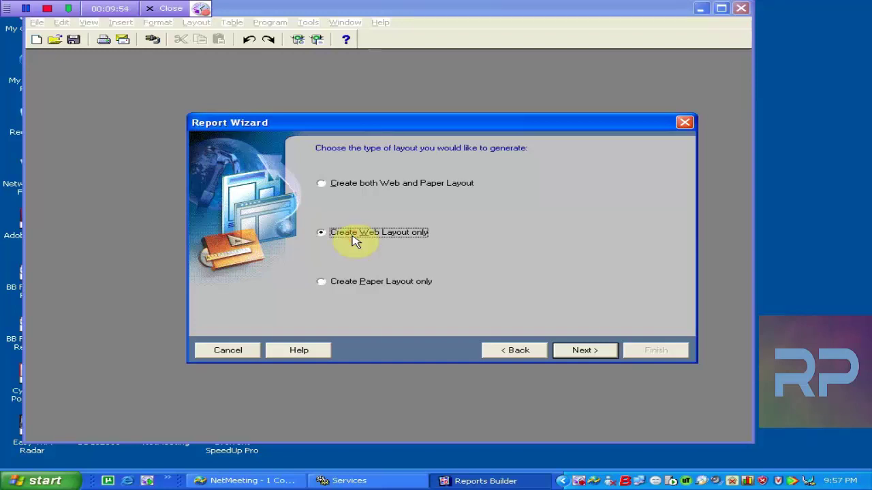
click(381, 282)
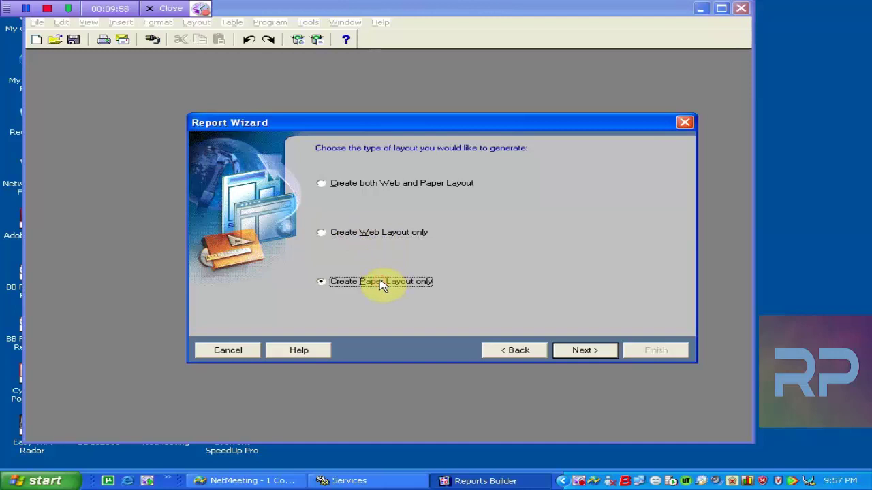
click(335, 234)
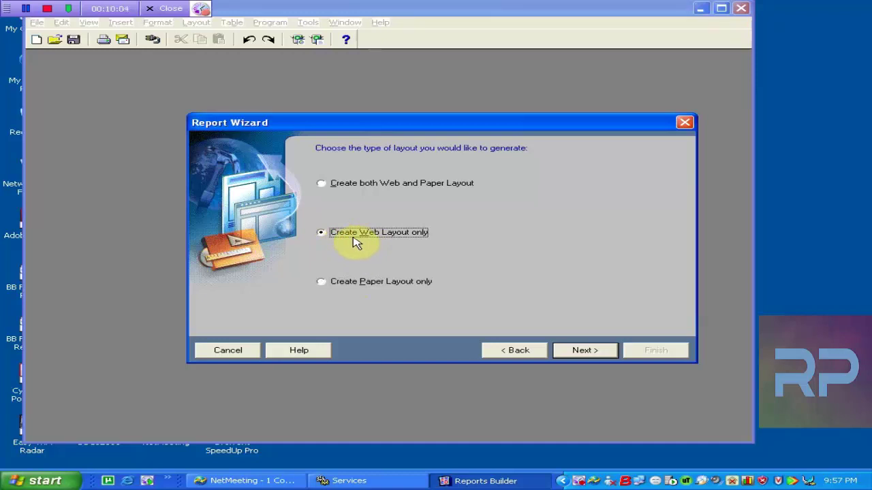
click(334, 284)
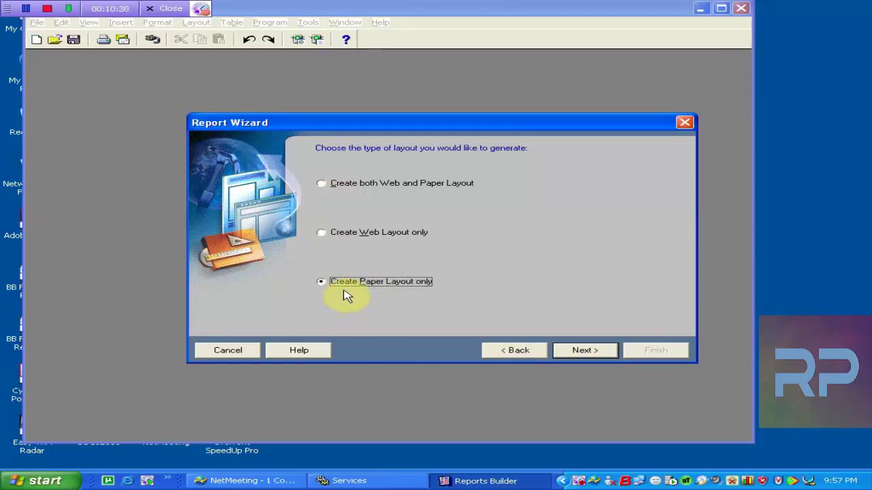
Try the alternative layout types, settle on Create Paper Layout only, and proceed to the report style choice.
click(351, 238)
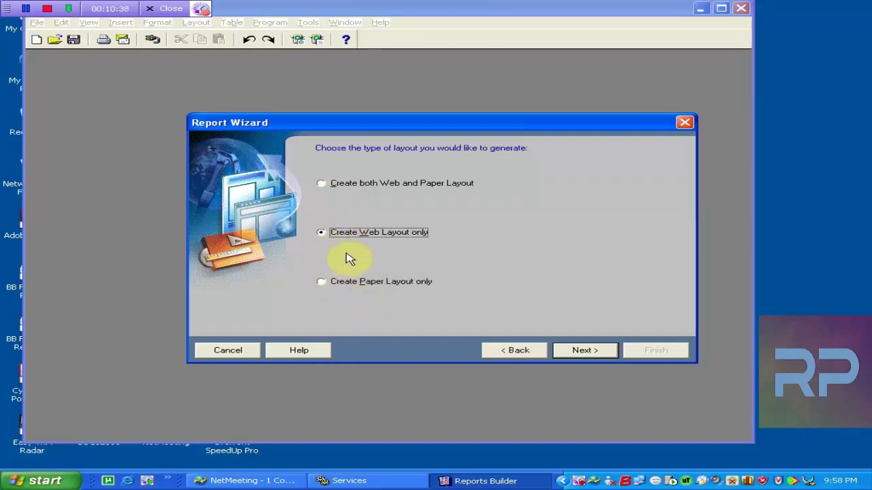
click(375, 187)
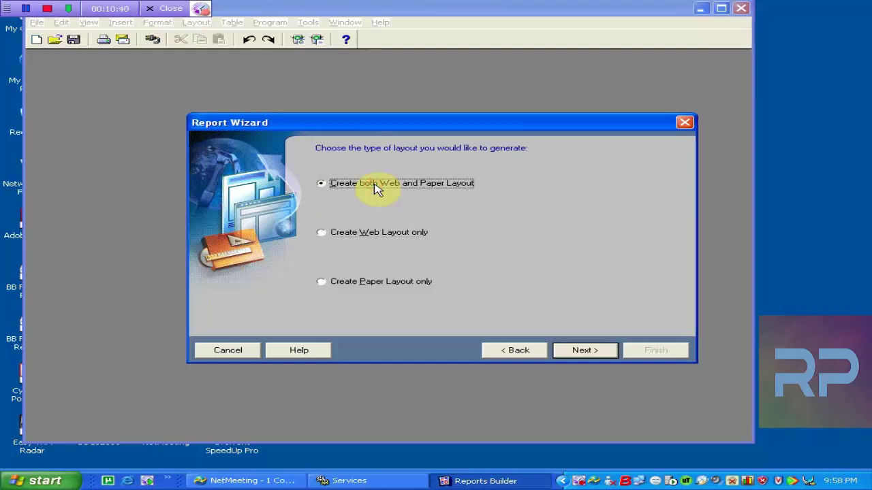
click(367, 286)
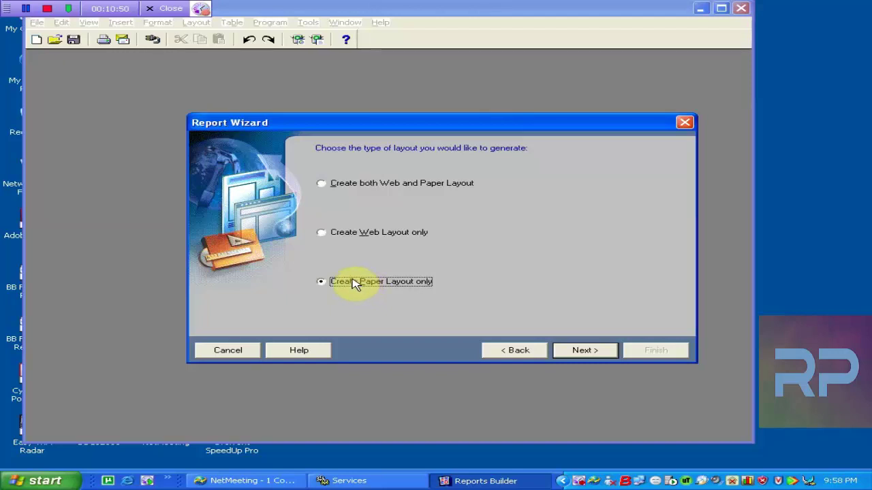
click(348, 237)
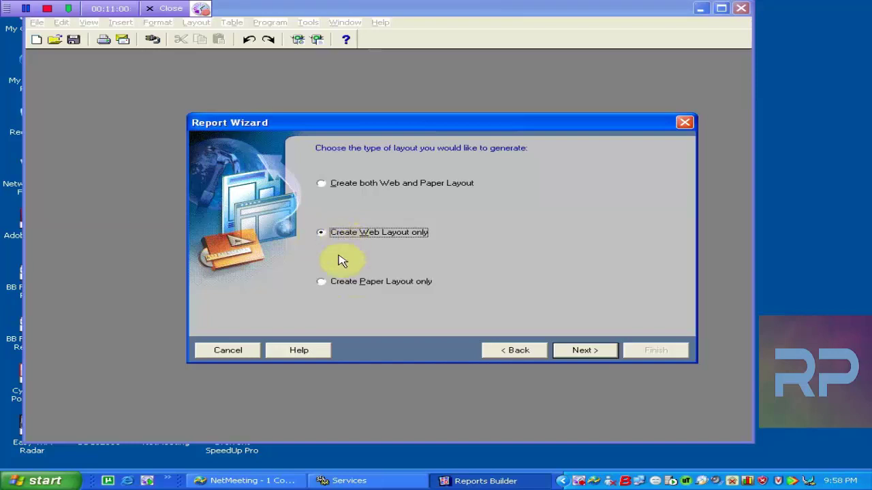
click(342, 284)
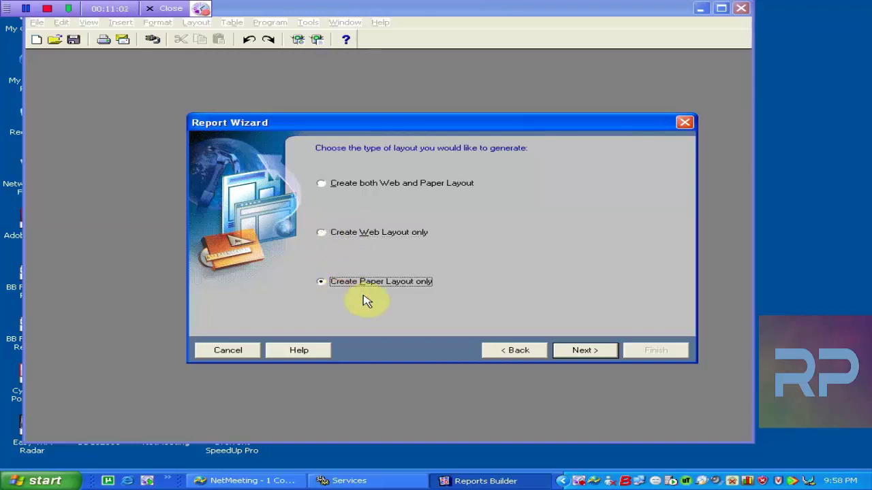
click(583, 352)
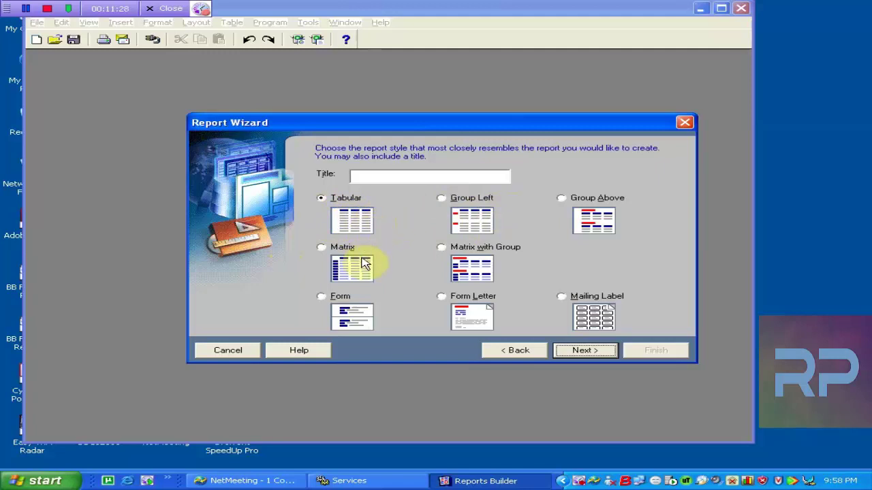
Choose the Tabular report style, title the report "Employee Information", and proceed to the data source type choice.
click(455, 201)
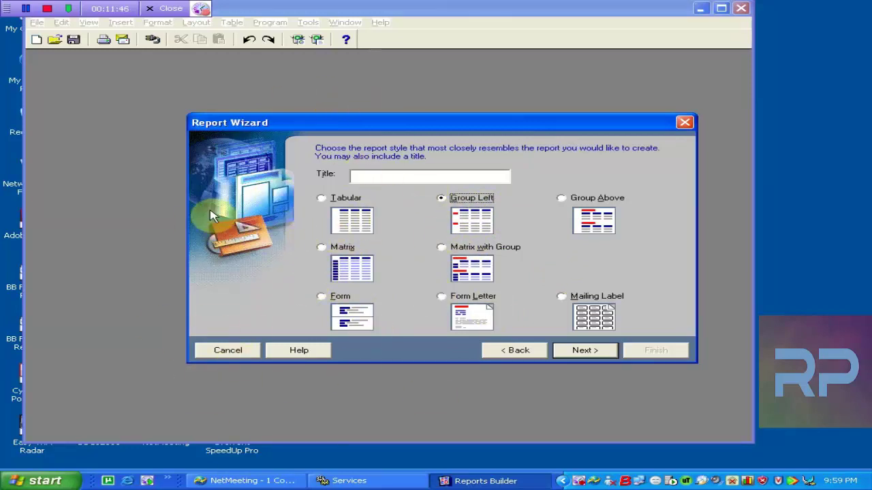
click(326, 203)
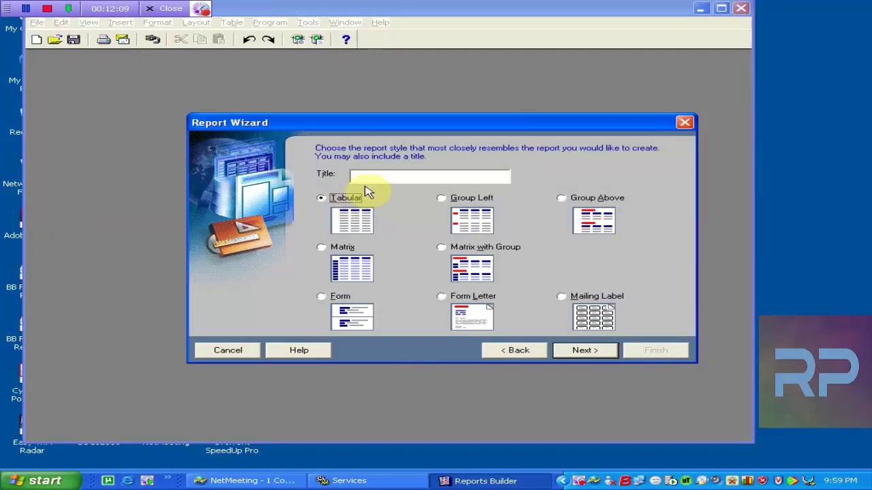
click(374, 176)
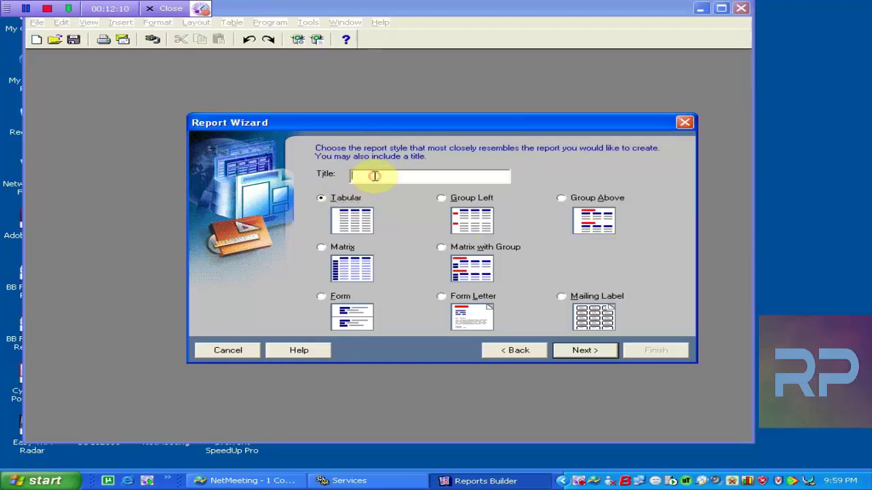
text(Empl)
text(oyee iNFO)
text(FO)
key(BackSpace)
key(BackSpace)
key(BackSpace)
text(nformation)
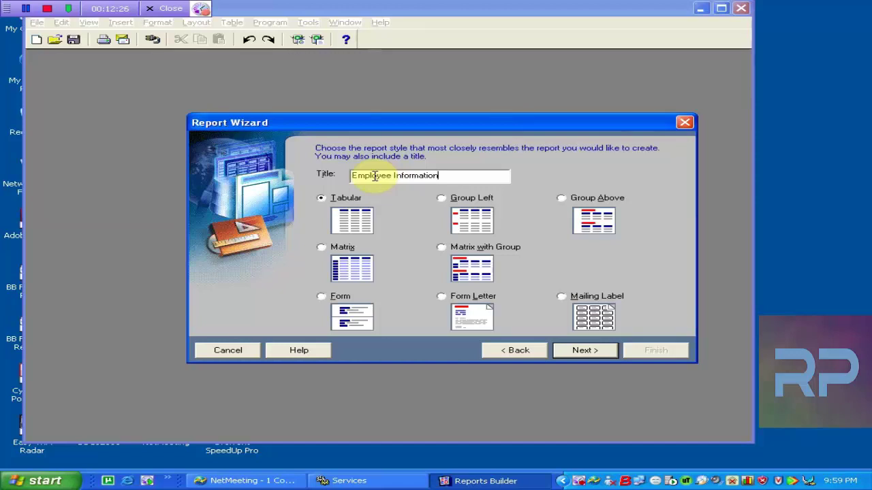
click(562, 352)
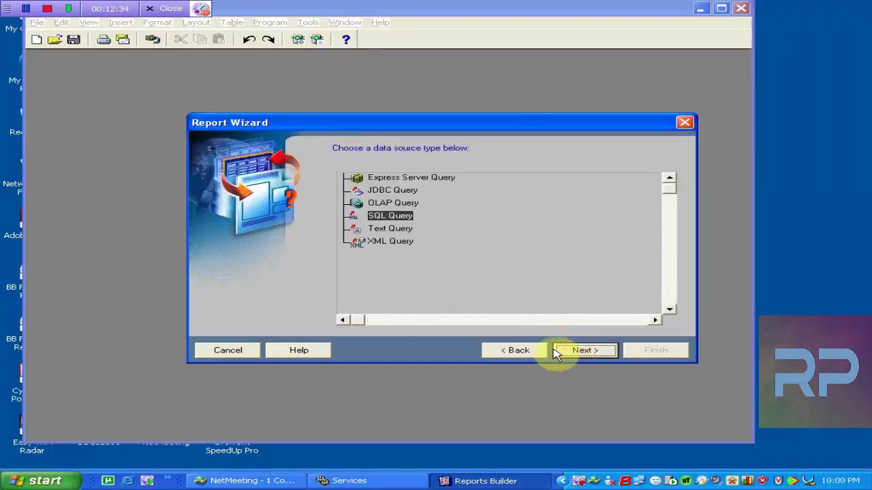
Go back to review the report title, and return to the data source type choice.
click(518, 359)
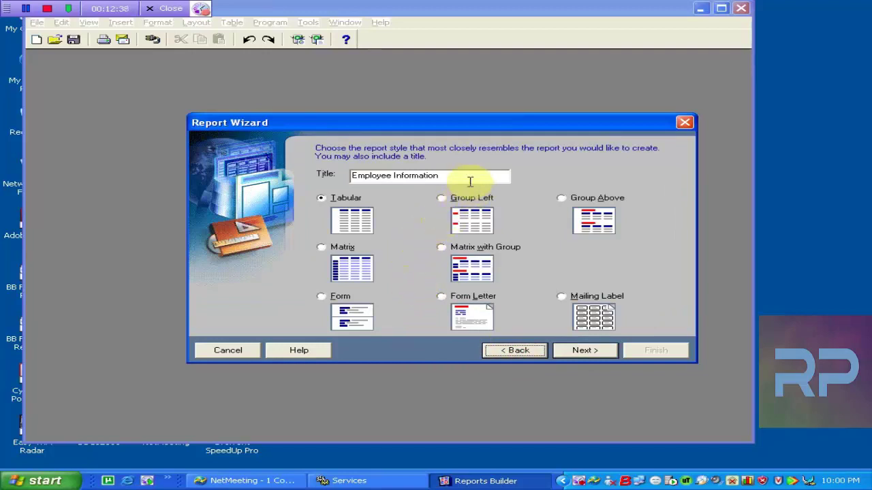
drag(469, 179, 322, 190)
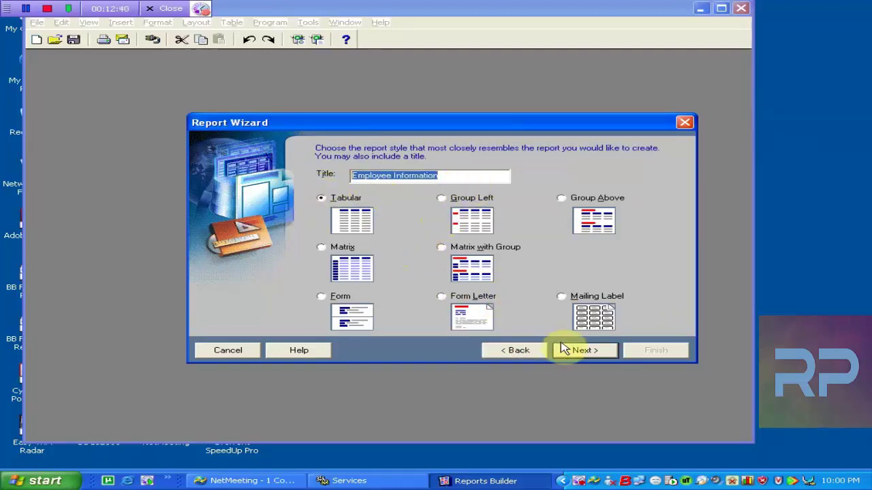
click(576, 354)
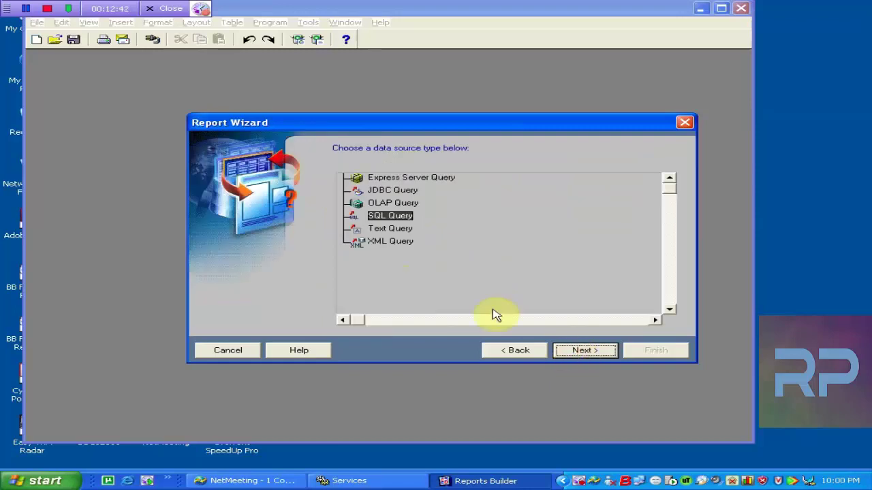
Choose SQL Query as the data source type and proceed to the data source definition.
click(388, 219)
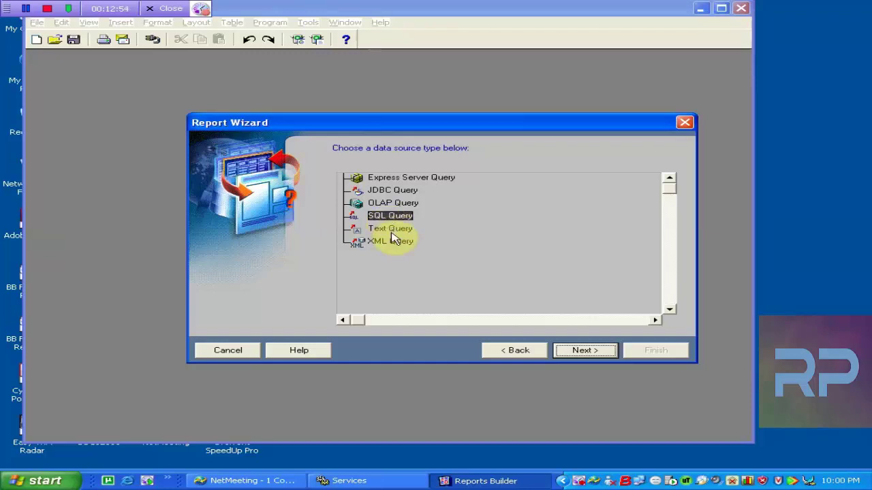
click(392, 232)
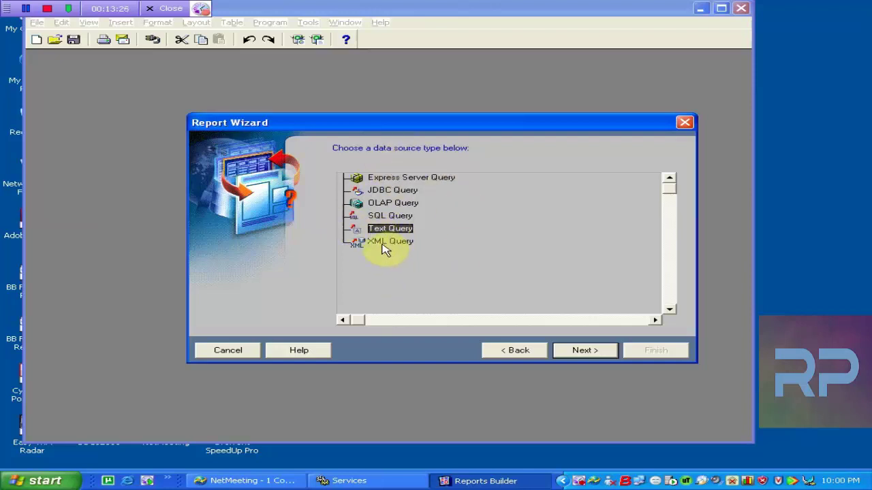
click(385, 245)
click(380, 229)
click(389, 216)
click(578, 362)
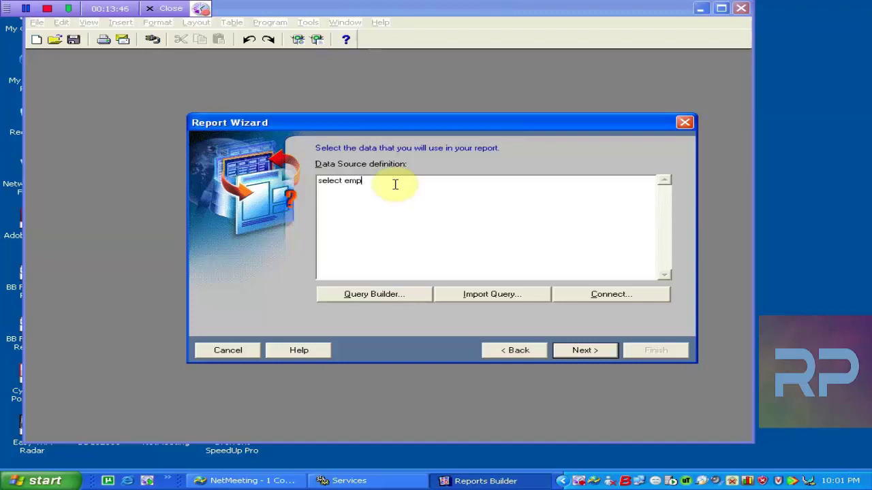
Enter the query "select empno,ename,job,sal,deptno from emp" as the data source definition, and briefly view the query import dialog.
text(,ename,job,sal,deptno)
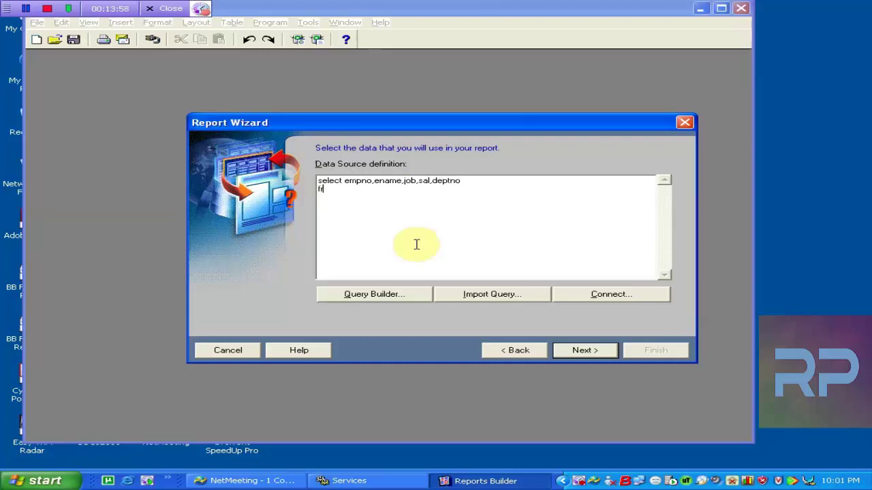
text(k)
text( emp)
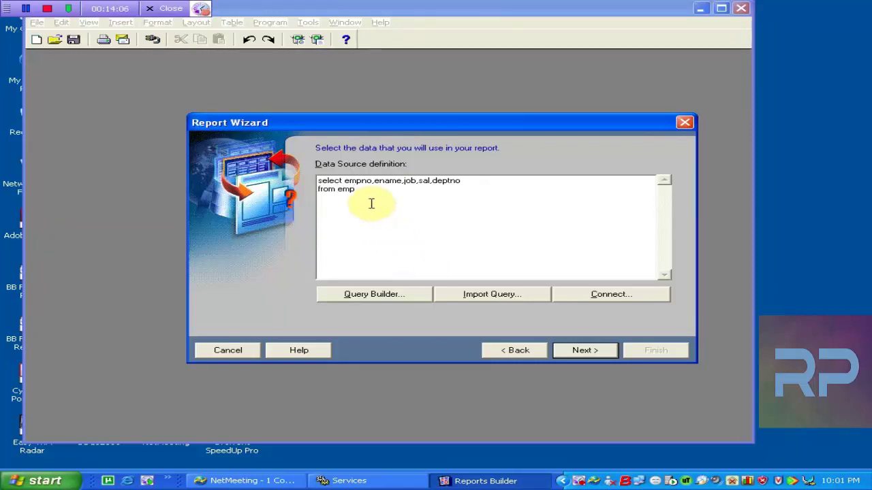
click(474, 300)
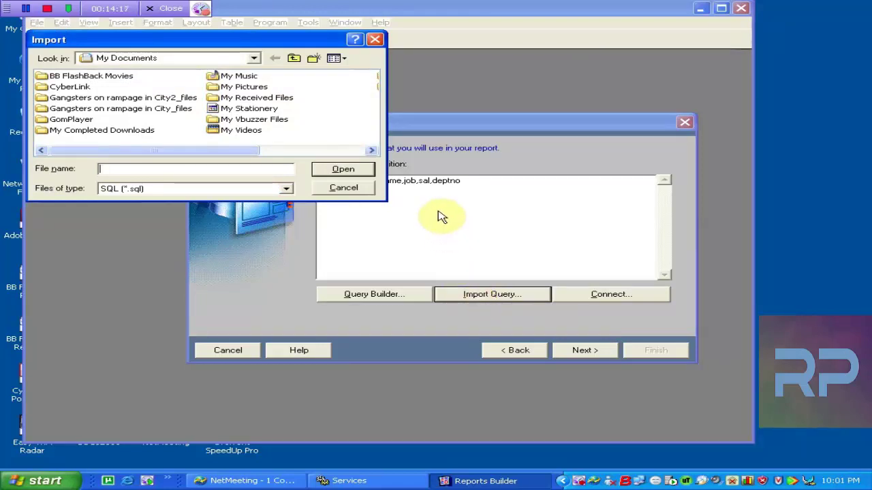
click(342, 189)
Copy the whole query into a new Notepad document and add a line with "/" below it.
drag(381, 206, 271, 170)
key(ctrl+c)
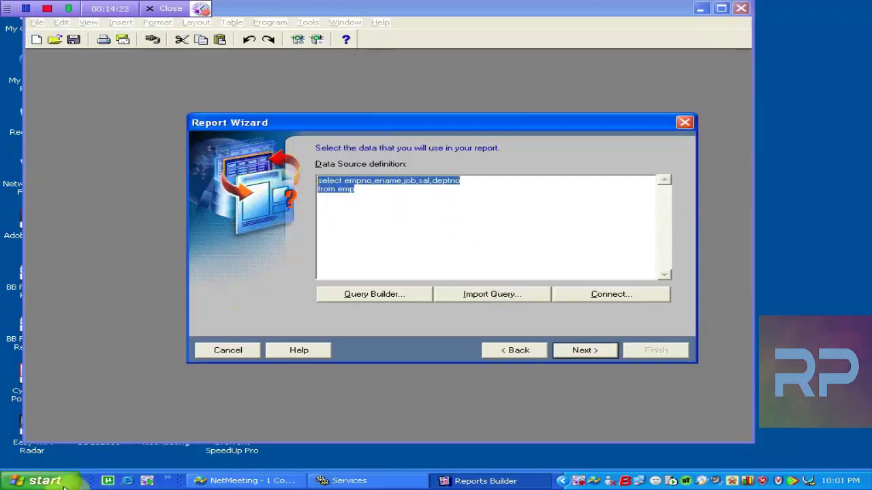
click(41, 481)
click(212, 435)
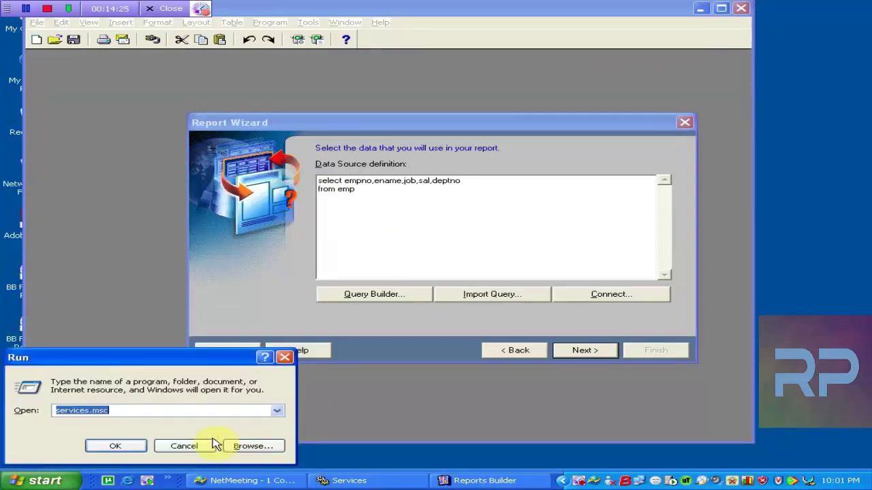
text(notepad)
key(Return)
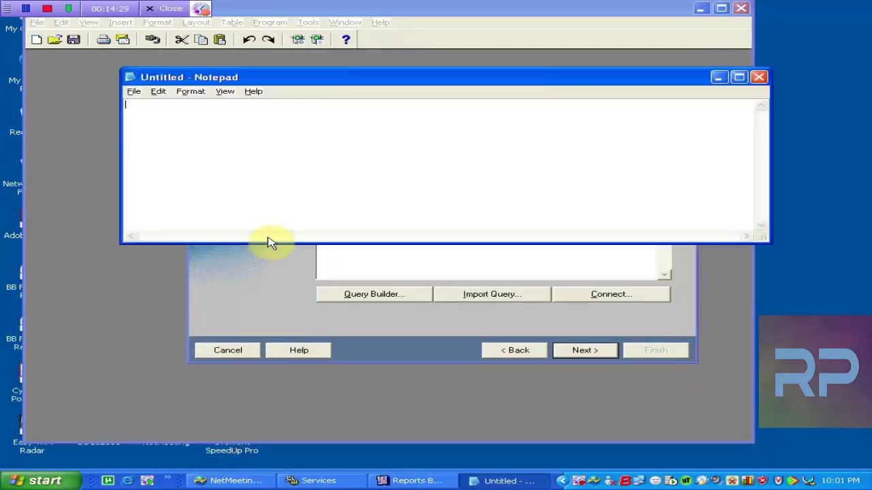
key(ctrl+v)
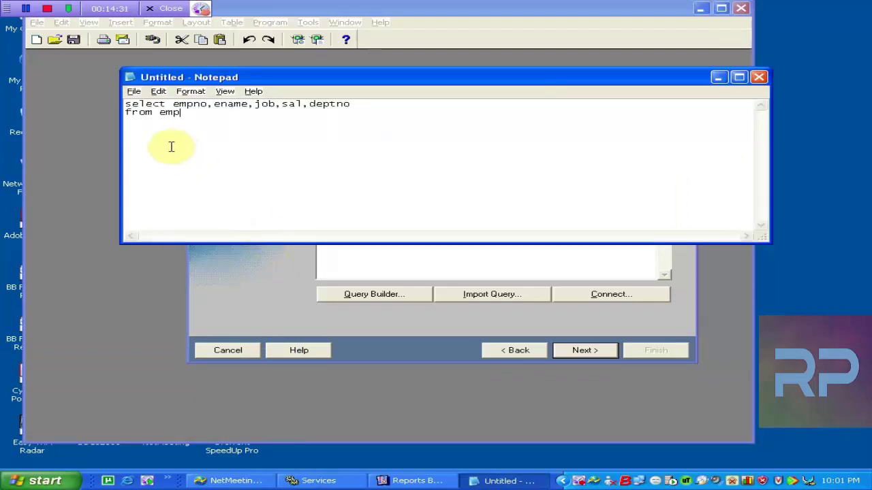
key(Return)
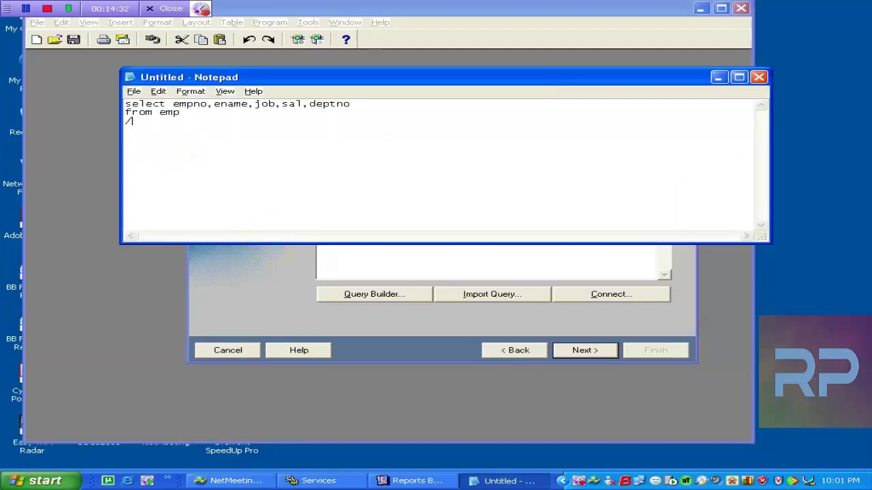
click(134, 91)
click(149, 126)
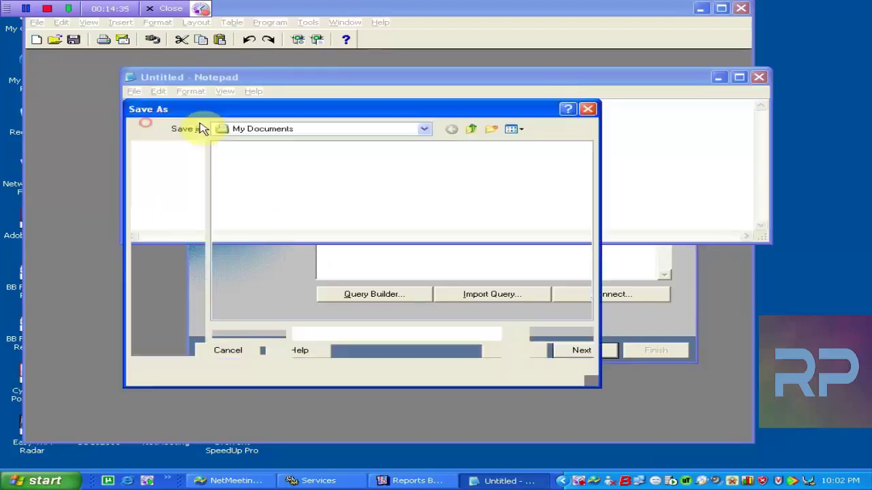
click(425, 129)
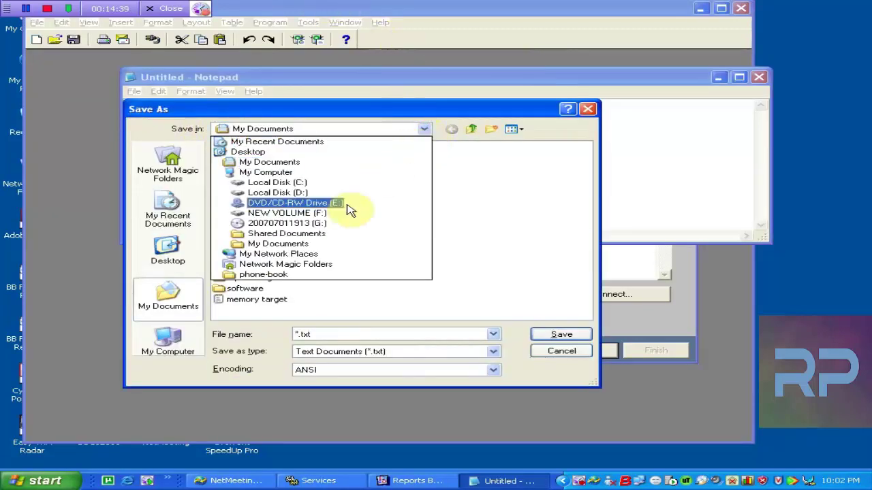
click(296, 214)
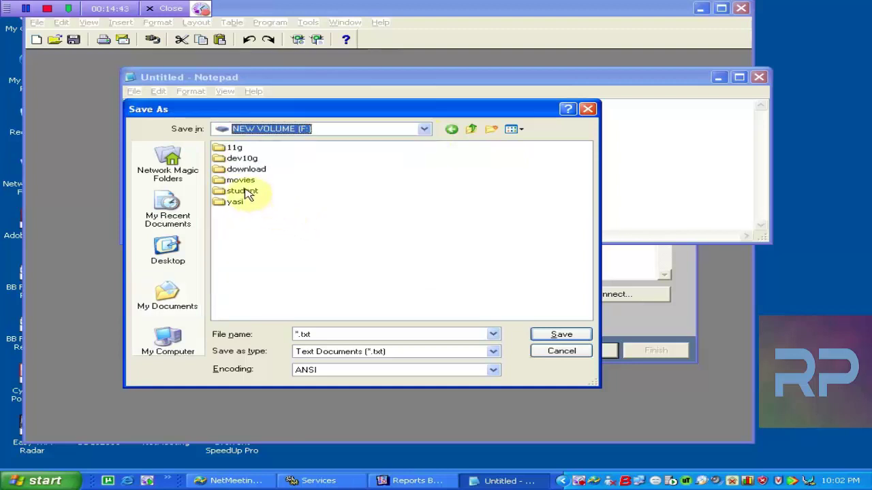
drag(245, 169, 470, 129)
key(Escape)
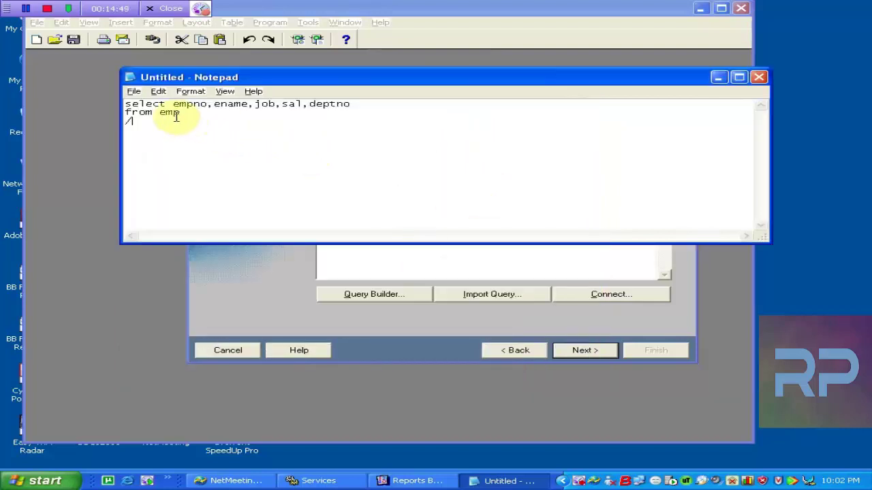
Save the Notepad document as emp.sql in the reports folder on Local Disk (D:).
click(134, 91)
click(160, 128)
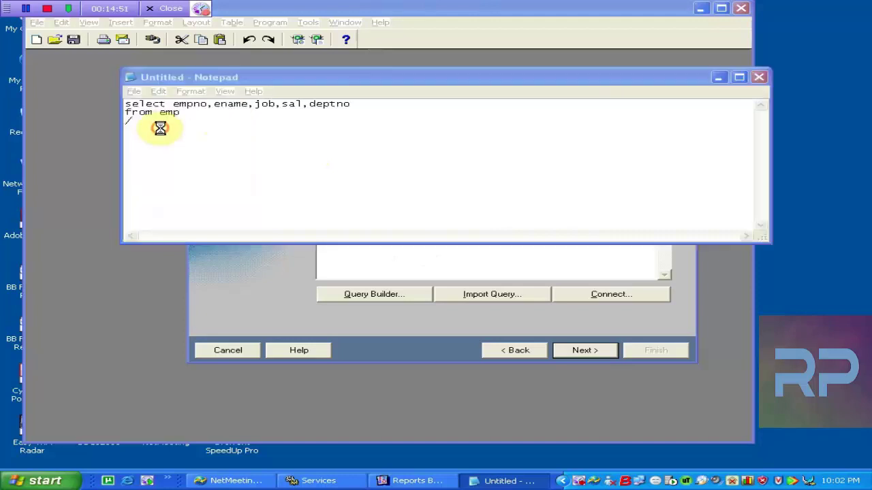
click(425, 129)
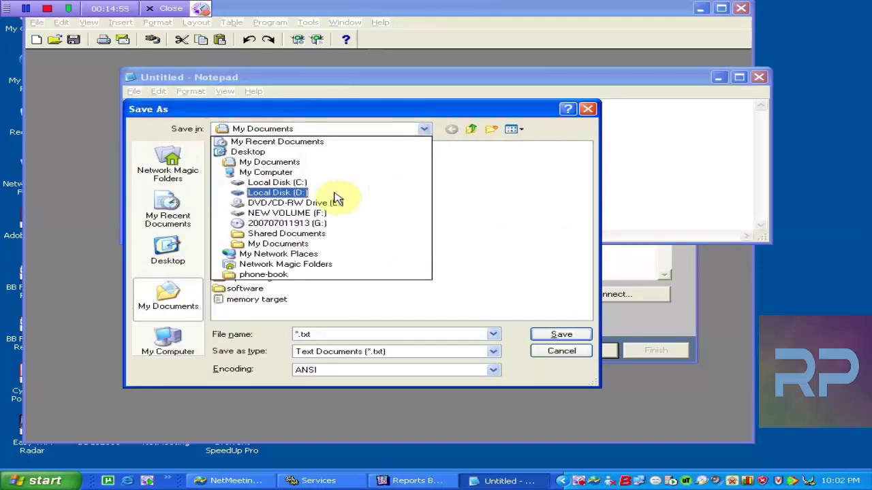
click(331, 213)
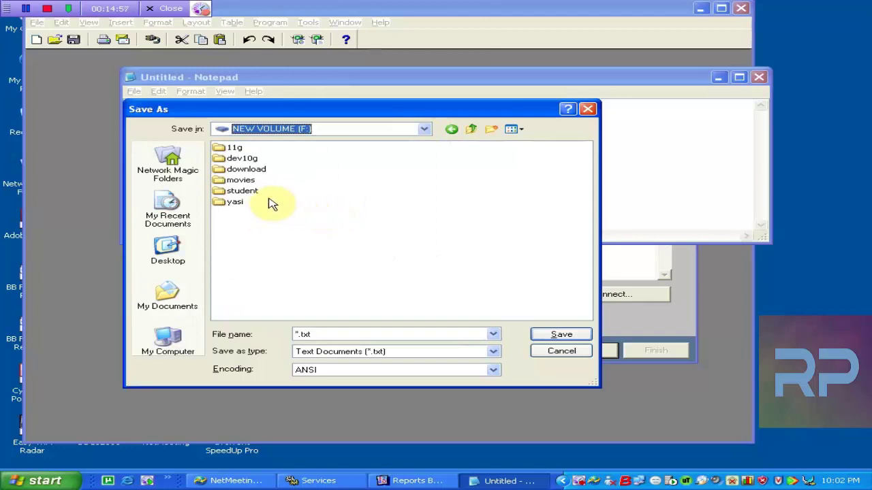
click(424, 128)
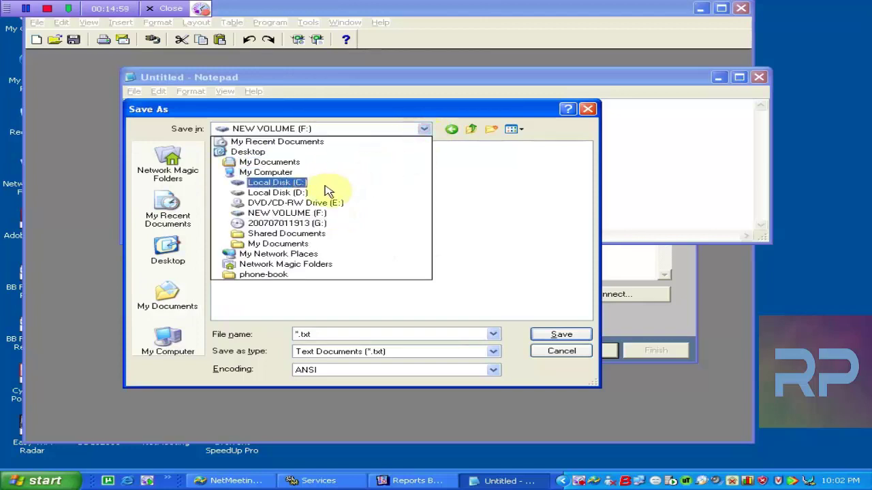
click(344, 196)
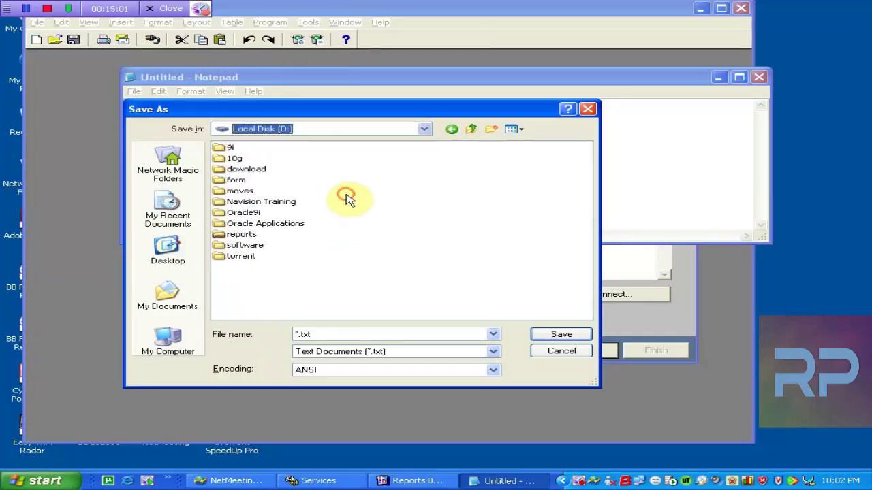
double_click(241, 234)
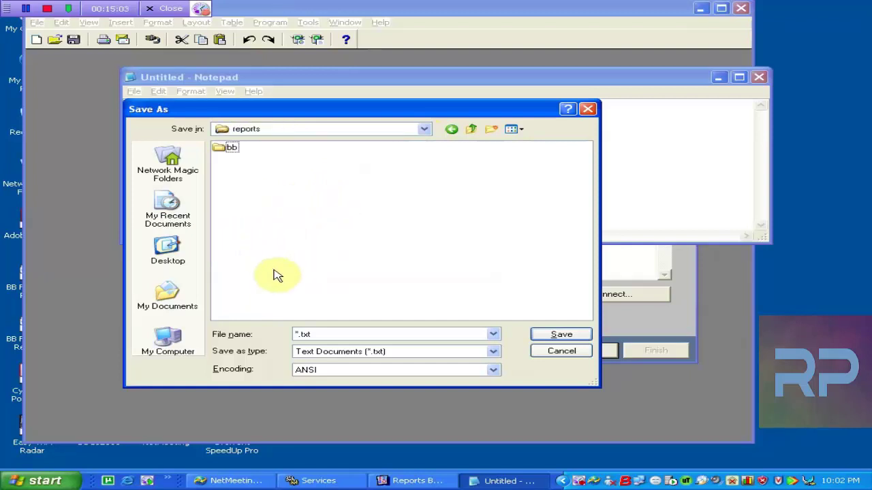
click(331, 334)
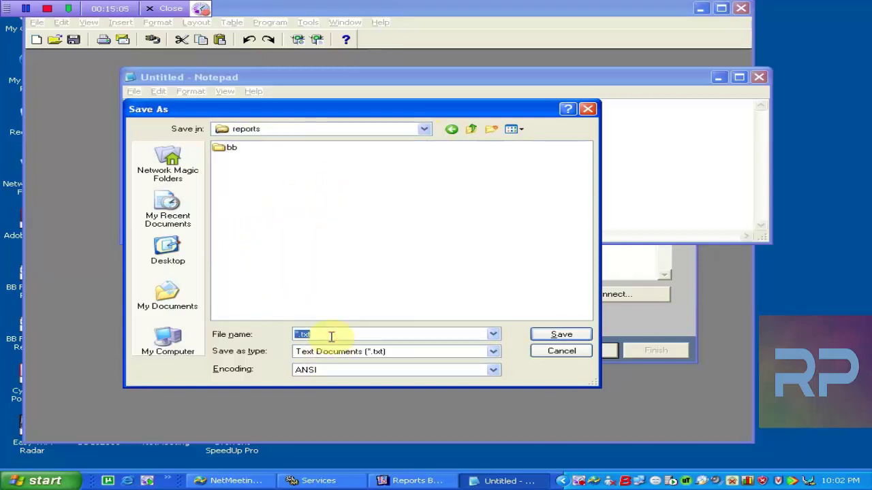
text(emp.sql")
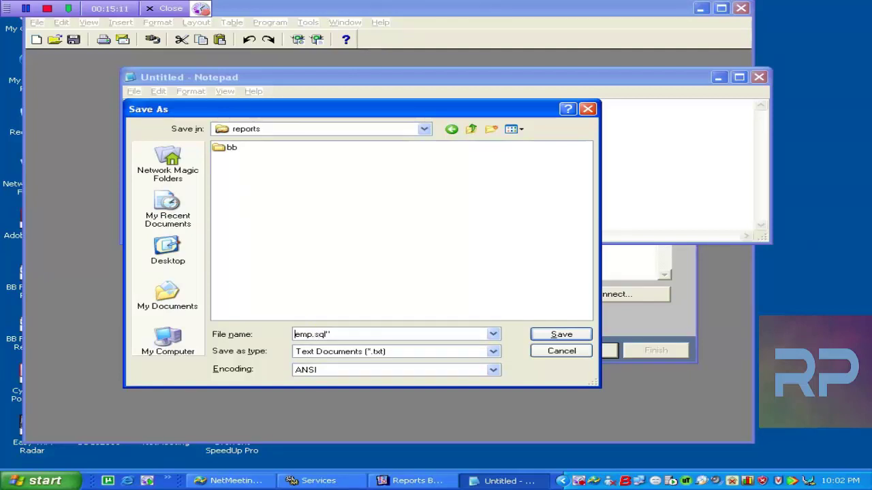
click(295, 334)
text(t)
click(560, 337)
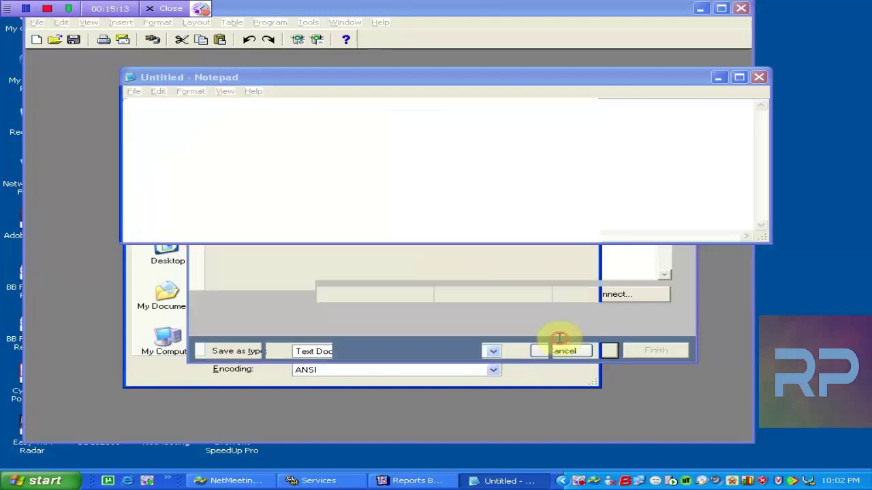
Check the saved file's name and folder in the Save As dialog, cancel it, and close Notepad.
click(136, 93)
click(172, 139)
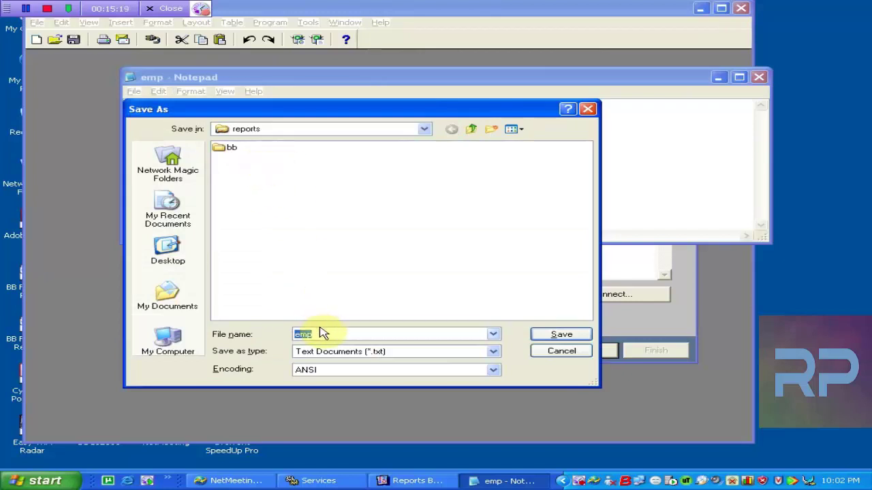
click(562, 352)
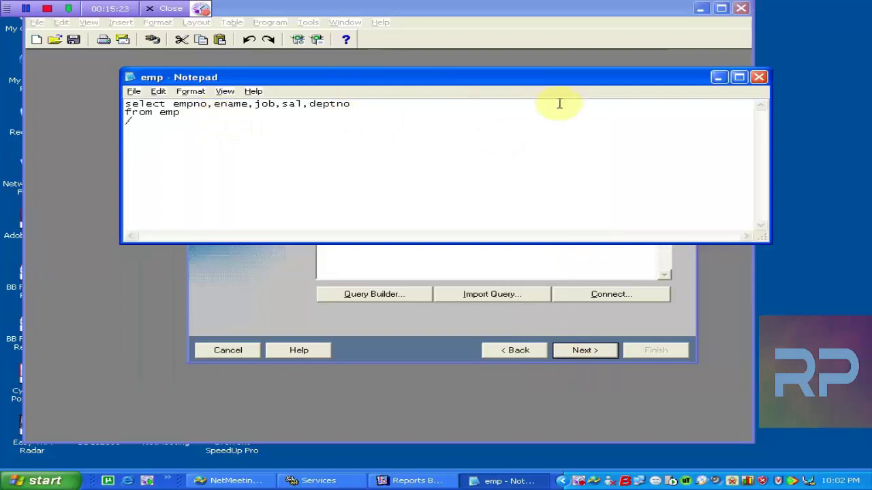
click(757, 77)
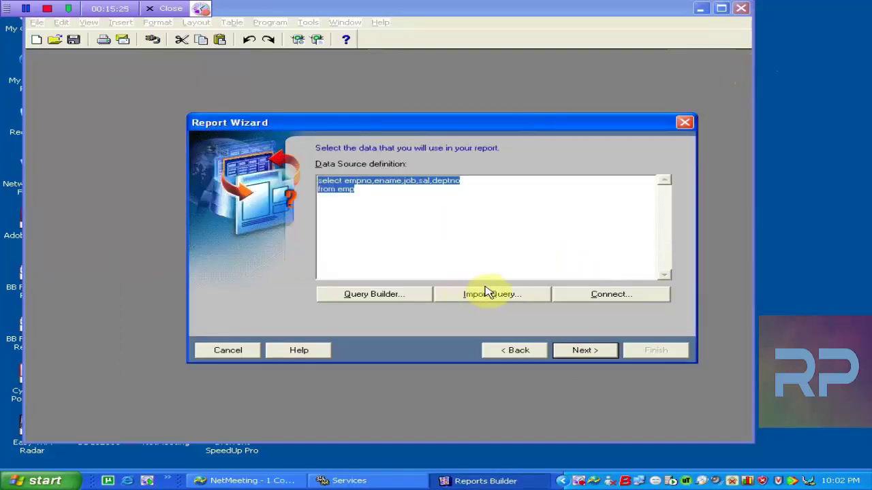
Clear the data source definition and import the query from the emp SQL file in the reports folder on Local Disk (D:).
key(Delete)
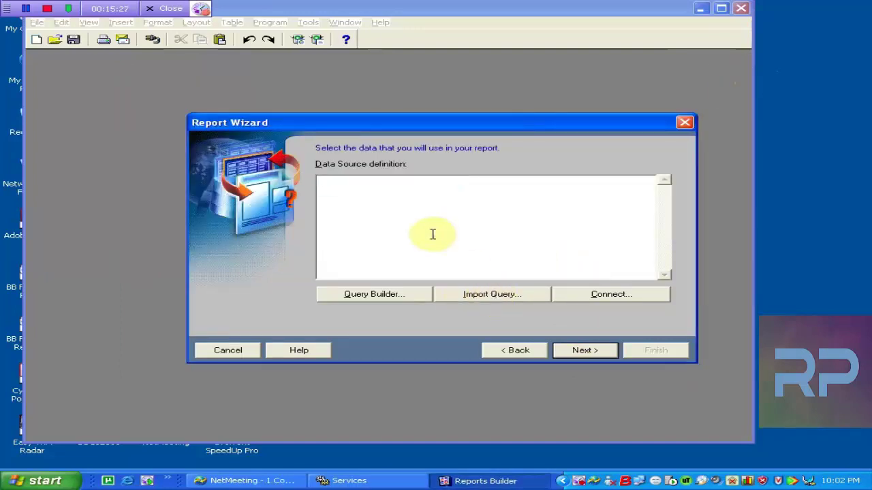
click(482, 299)
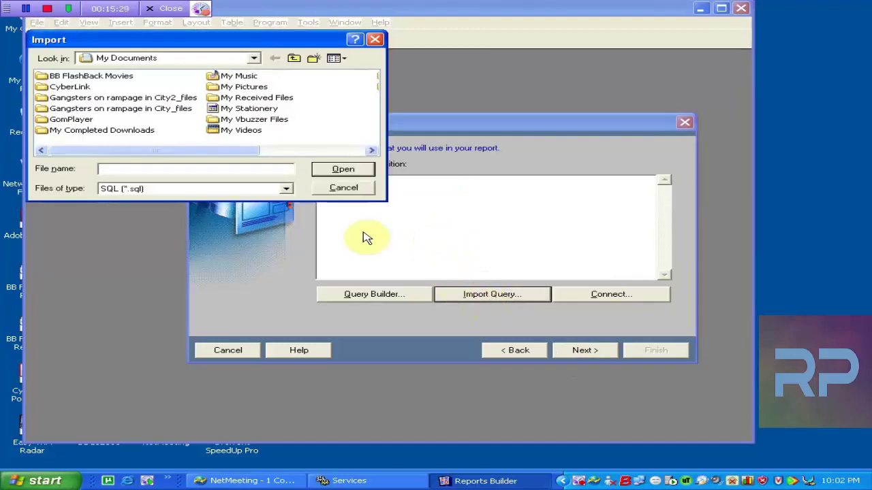
click(254, 58)
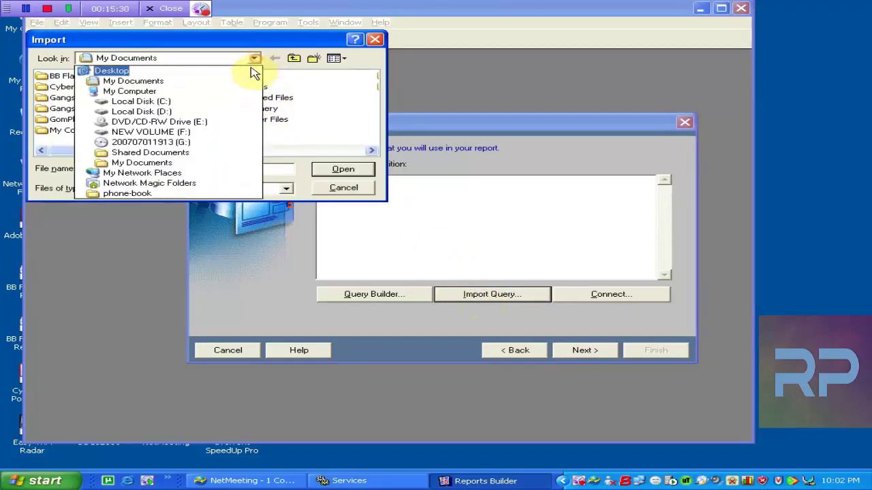
click(204, 131)
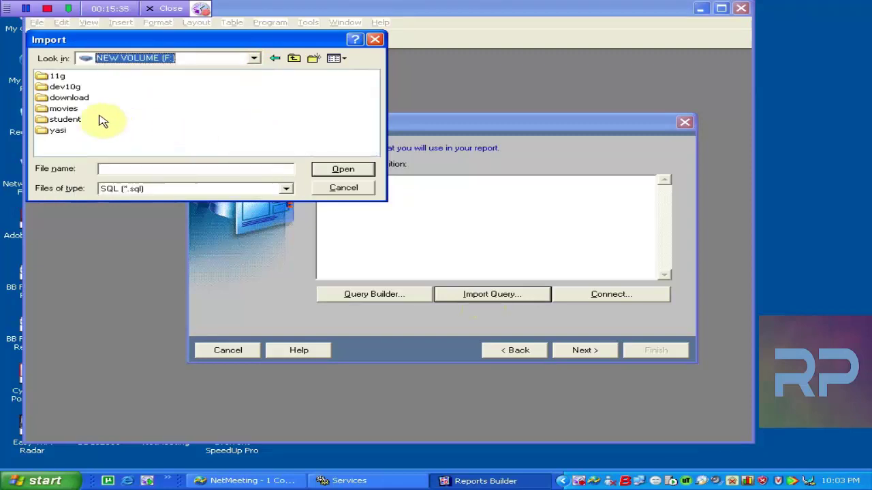
click(253, 60)
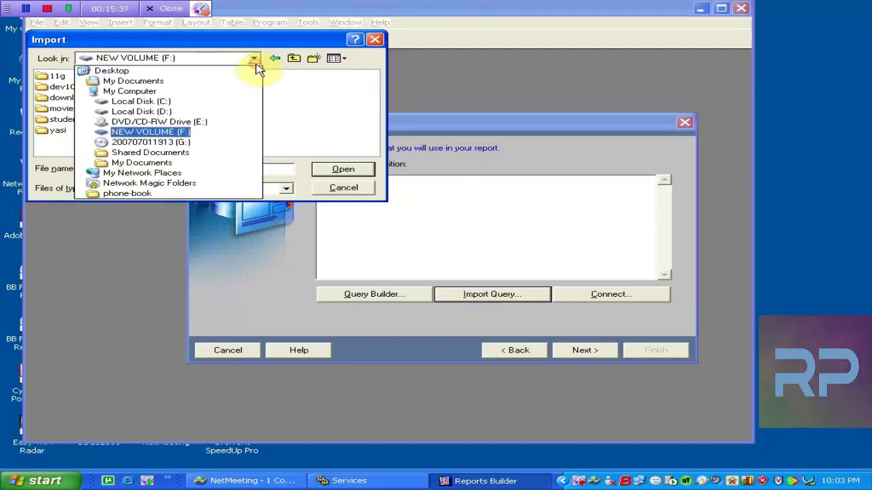
click(178, 133)
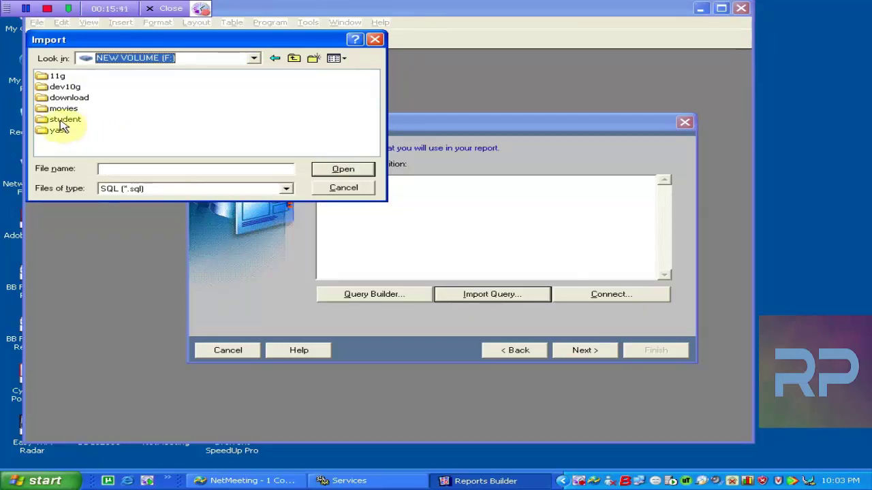
click(248, 65)
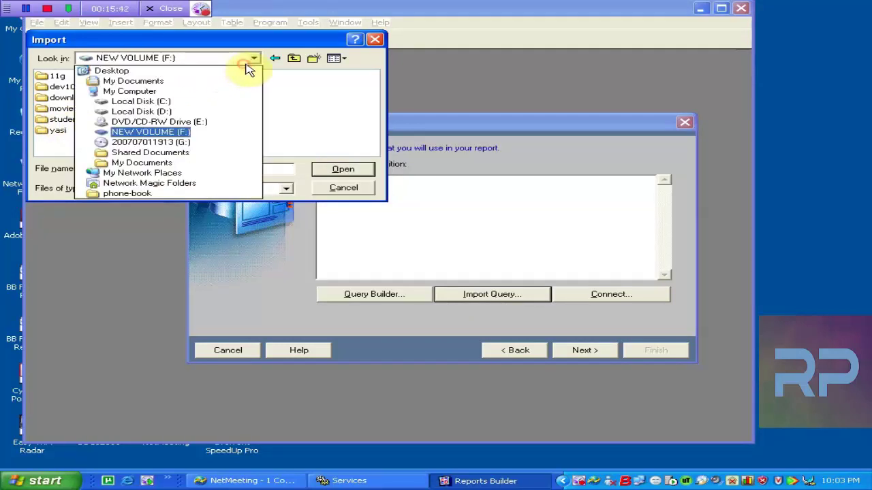
click(208, 112)
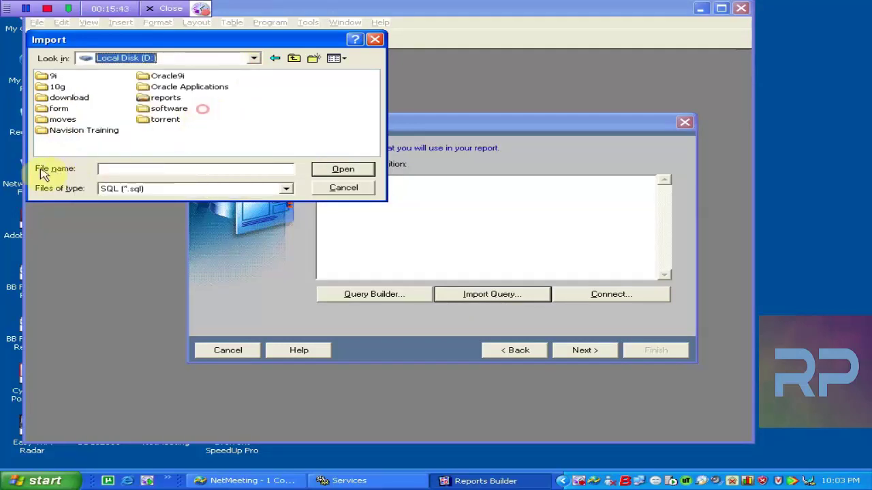
double_click(165, 98)
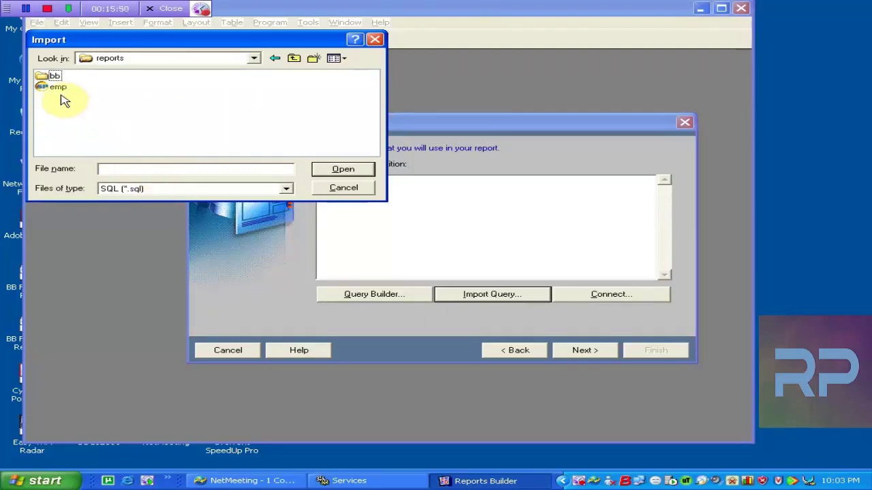
double_click(50, 90)
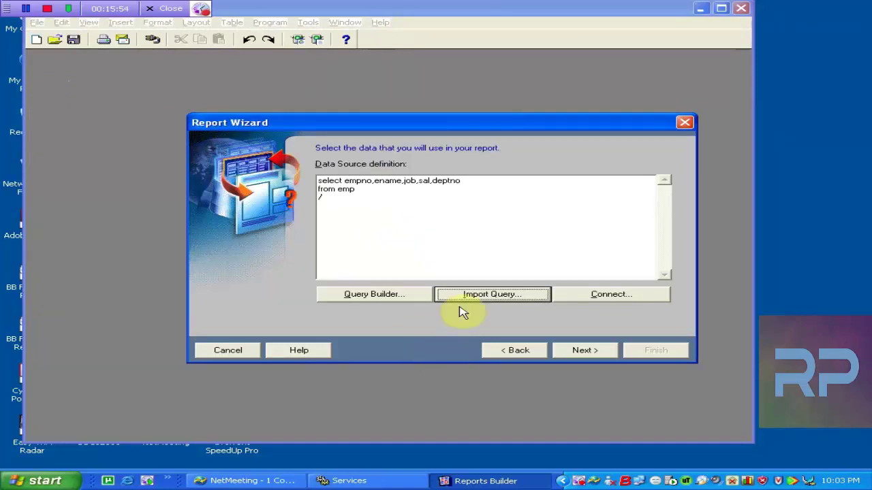
Delete the imported query, open Query Builder, and try to connect to the database with the user name and account password.
click(365, 228)
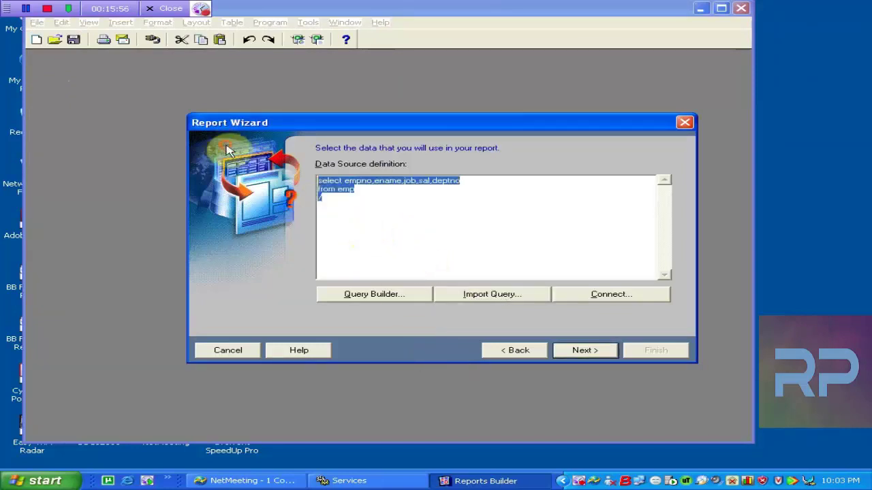
key(Delete)
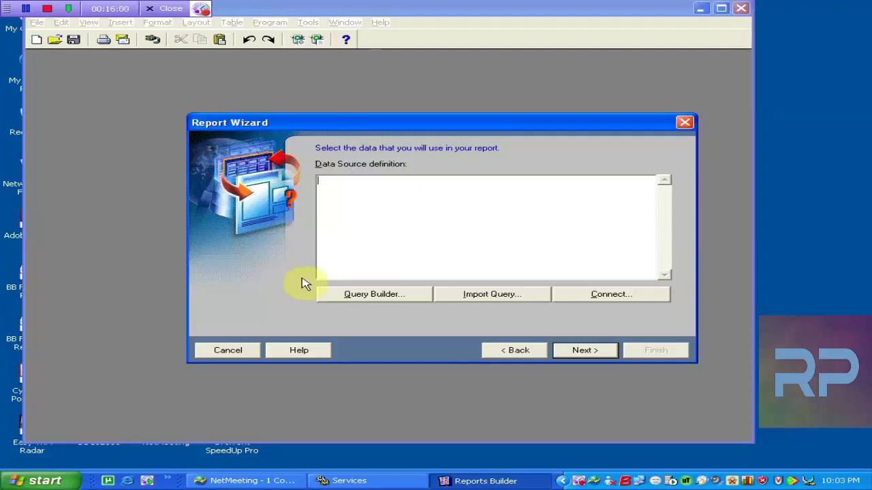
click(361, 300)
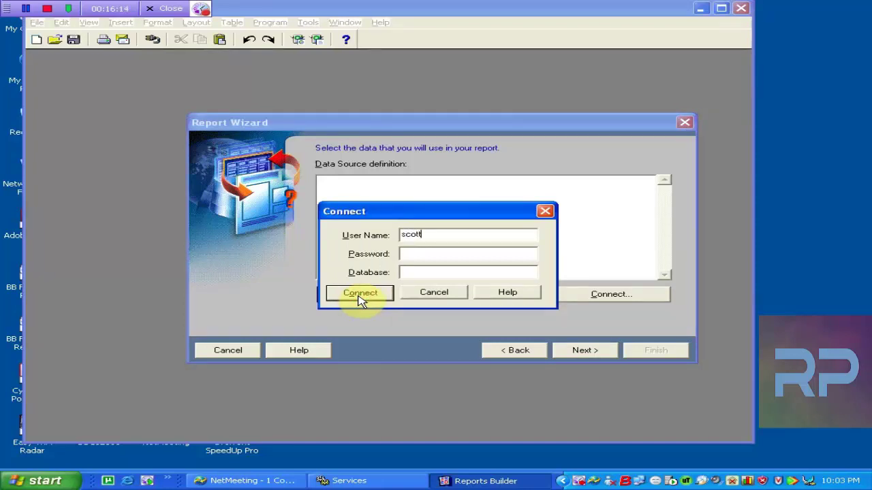
key(Tab)
text(tiger)
click(355, 298)
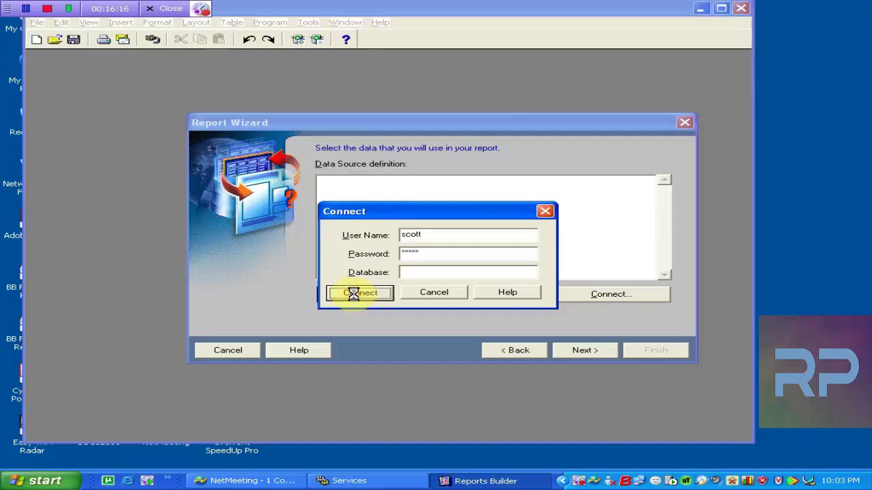
click(383, 289)
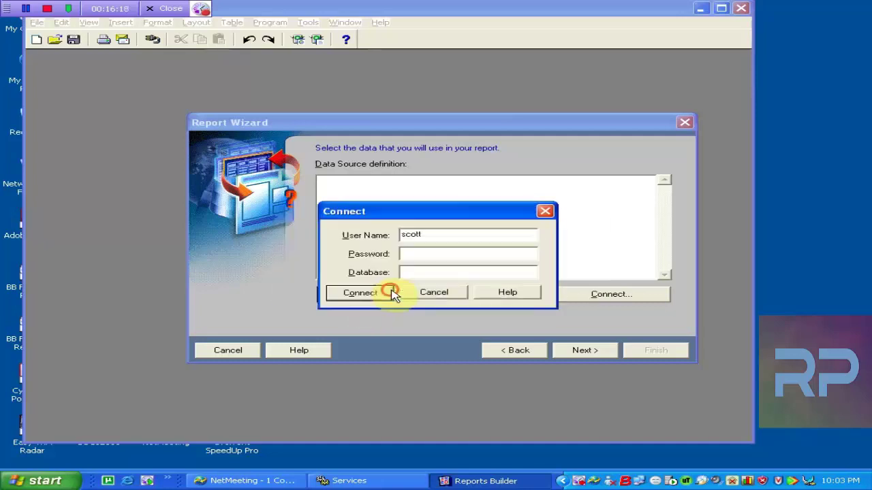
Re-enter the account password and connect to the database for Query Builder.
click(431, 260)
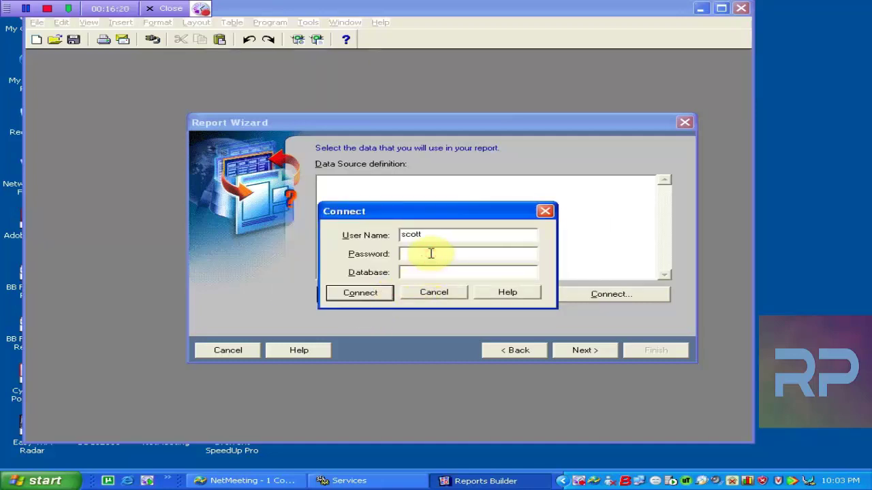
text(tige)
click(354, 292)
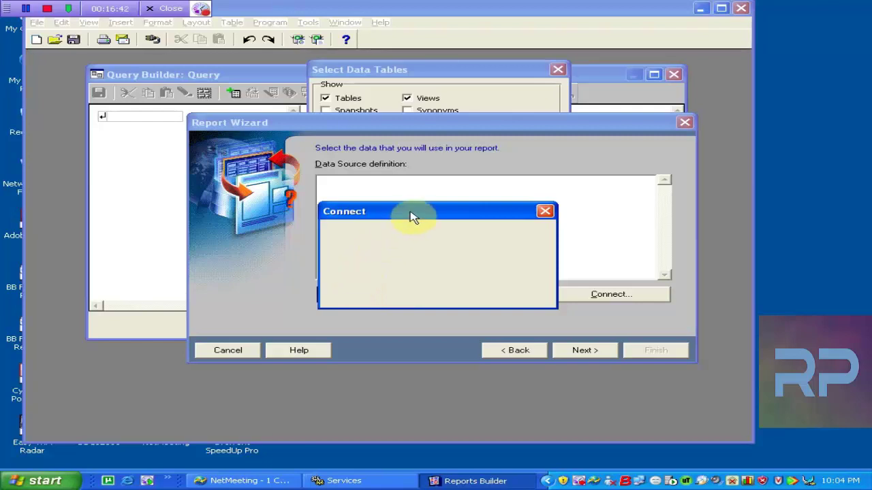
Include the SCOTT schema's EMP table in the Query Builder query and close the table selection.
drag(411, 216, 305, 280)
click(457, 64)
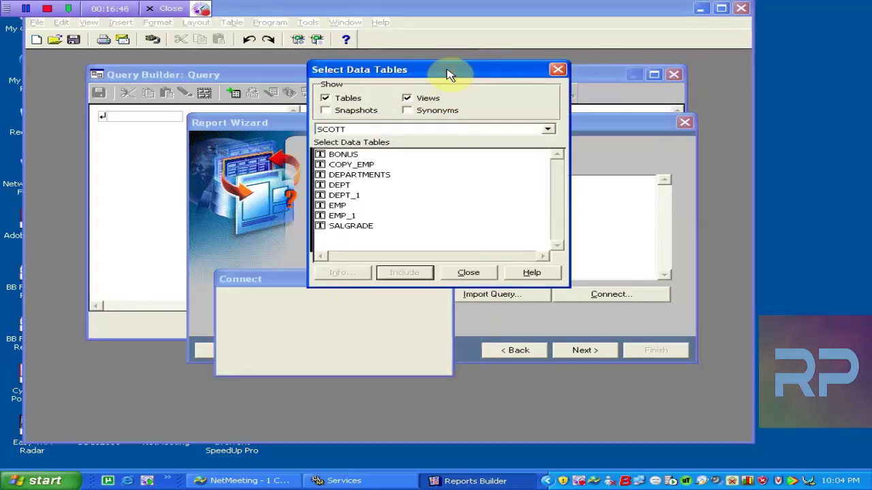
drag(448, 74, 377, 154)
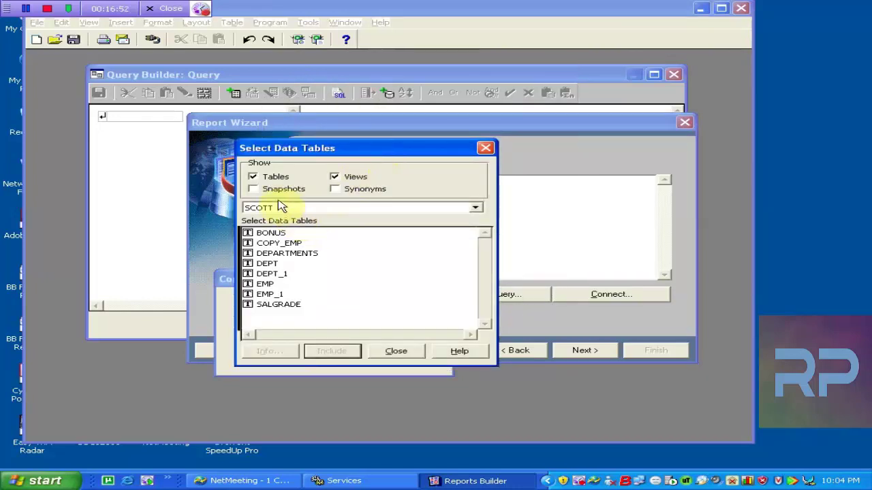
click(335, 179)
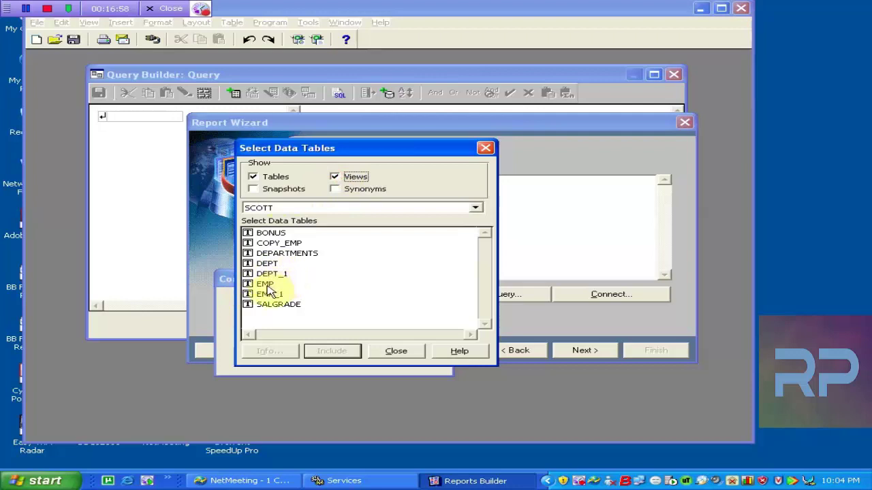
click(268, 286)
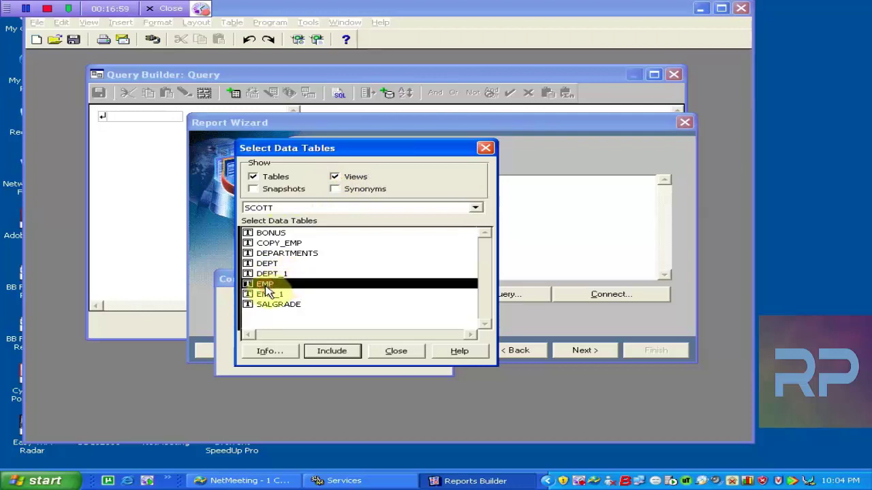
click(326, 353)
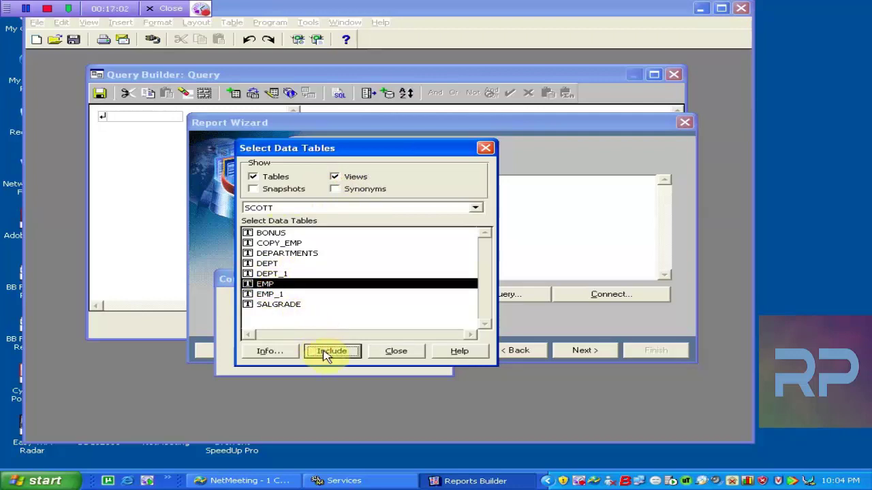
click(396, 353)
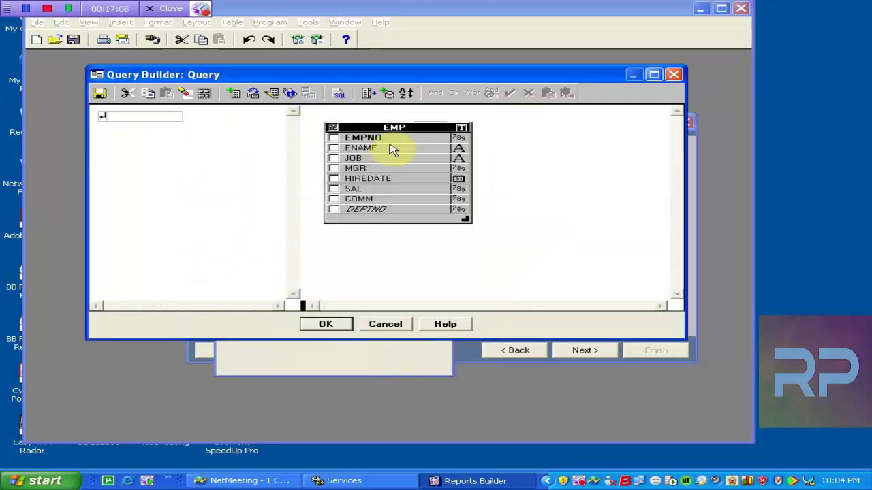
click(334, 138)
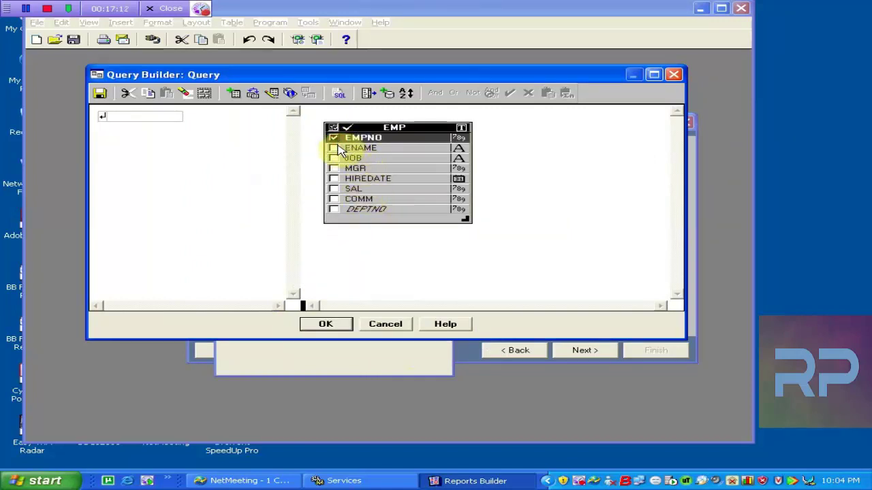
click(334, 148)
click(334, 158)
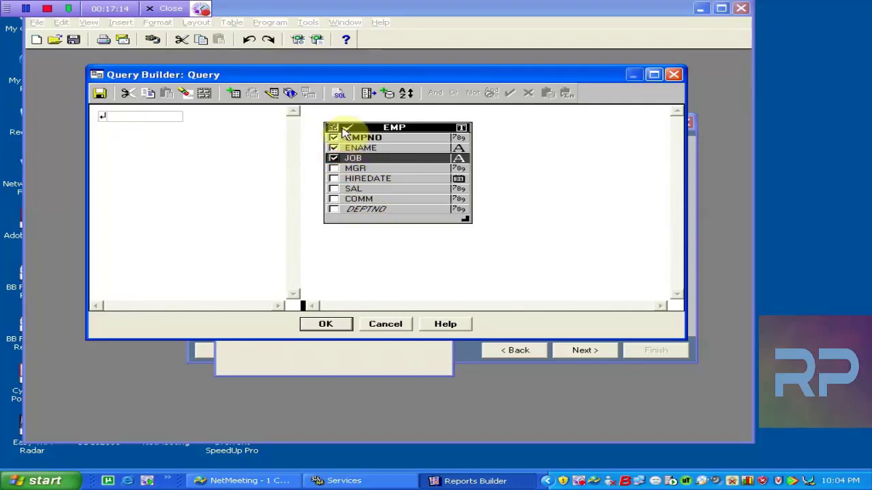
click(335, 128)
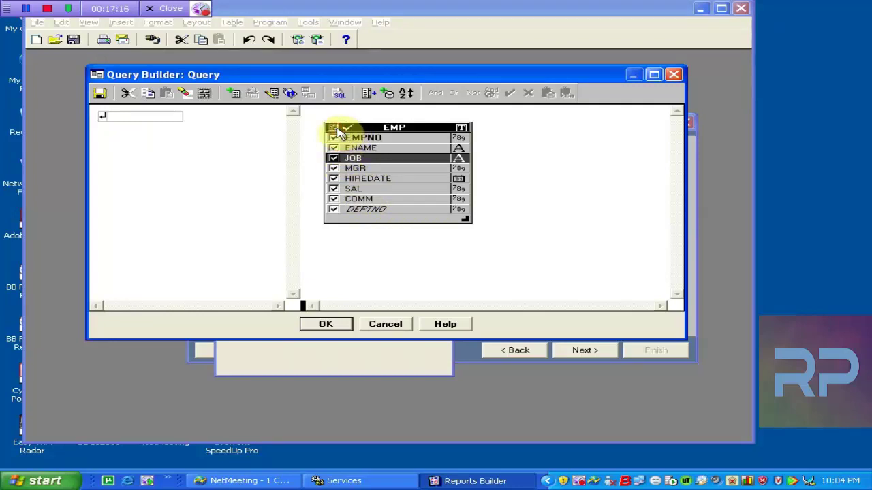
click(334, 128)
click(334, 128)
click(333, 130)
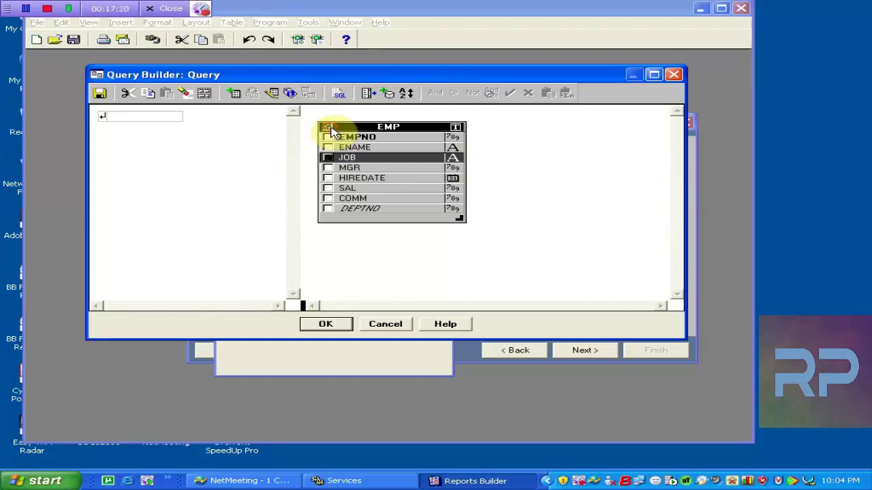
Include the EMPNO, ENAME, JOB, HIREDATE, SAL and DEPTNO columns of the EMP table in the query.
click(328, 137)
click(327, 147)
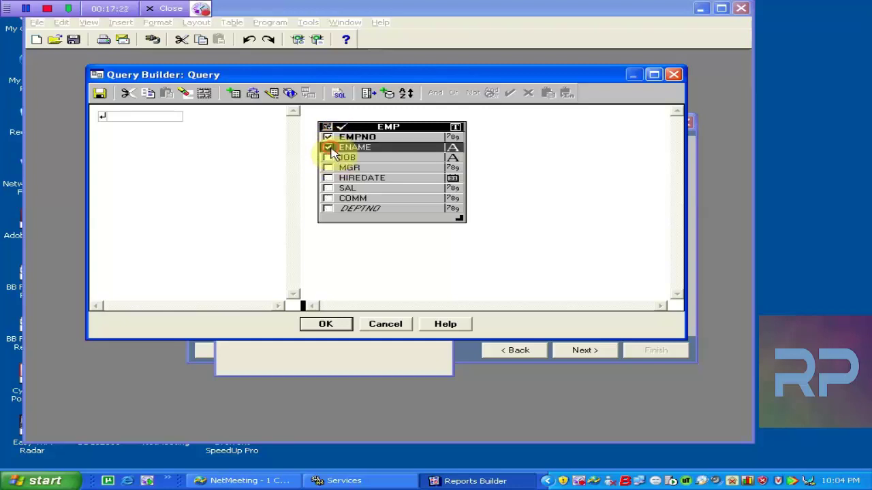
click(329, 158)
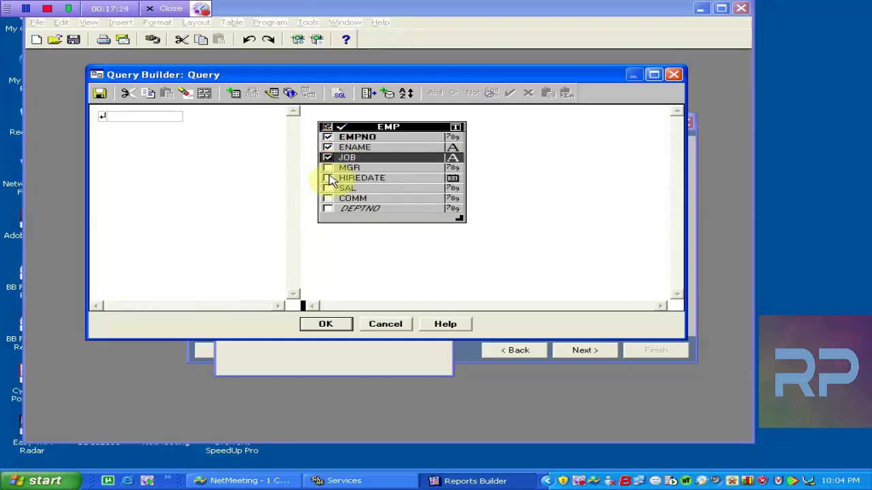
click(327, 178)
click(328, 188)
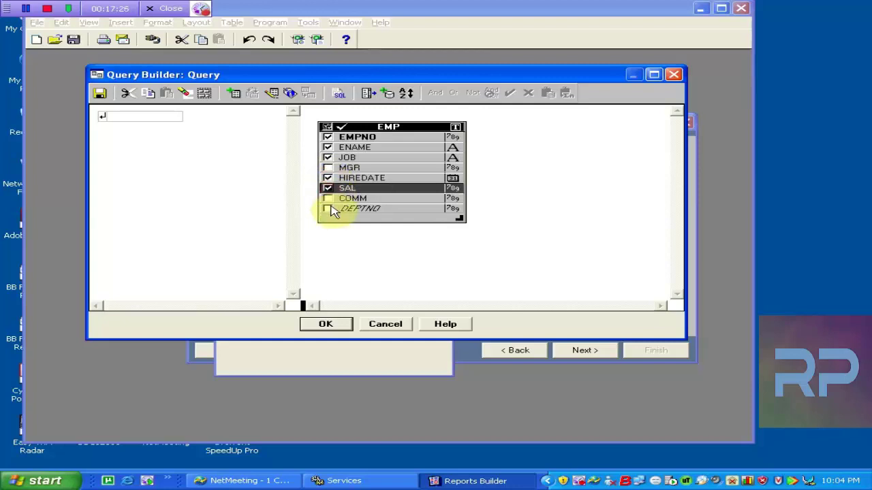
click(329, 209)
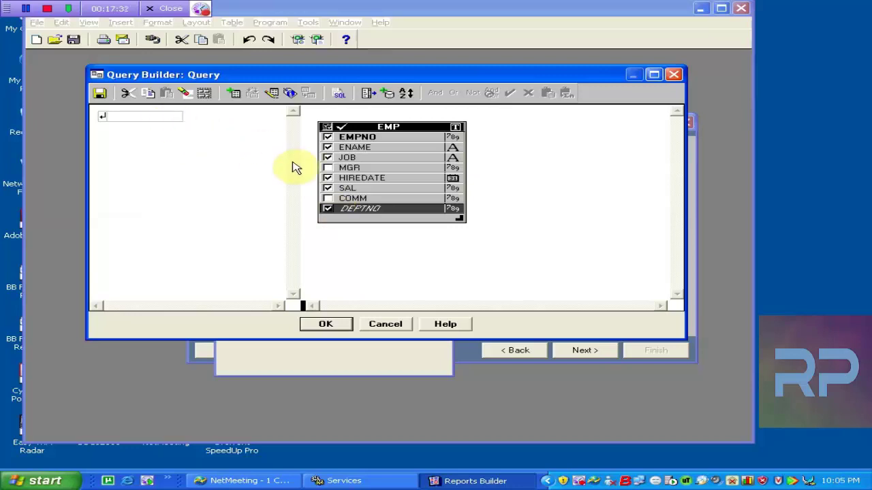
Start a query condition on the EMP table's DEPTNO column by inserting EMP.DEPTNO into the empty condition.
click(158, 118)
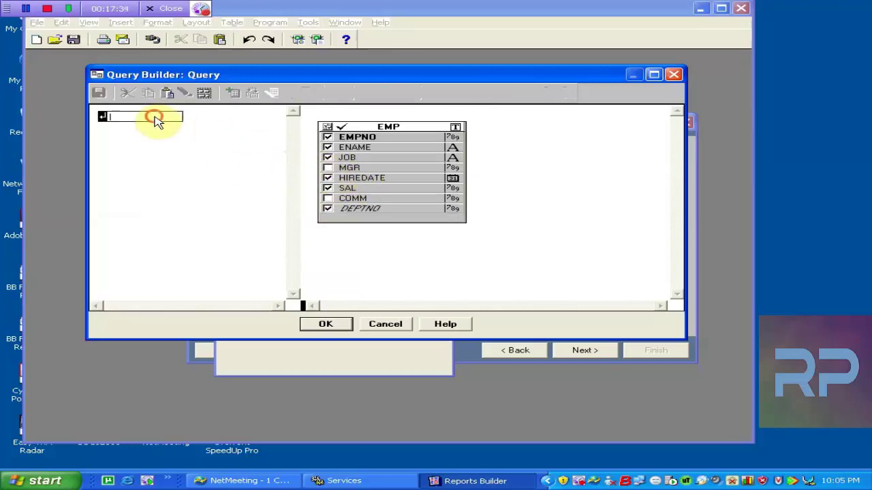
double_click(363, 208)
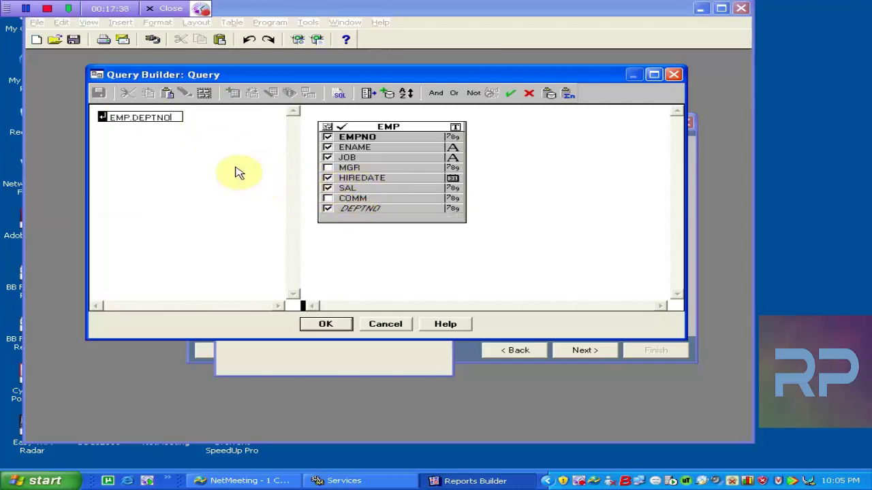